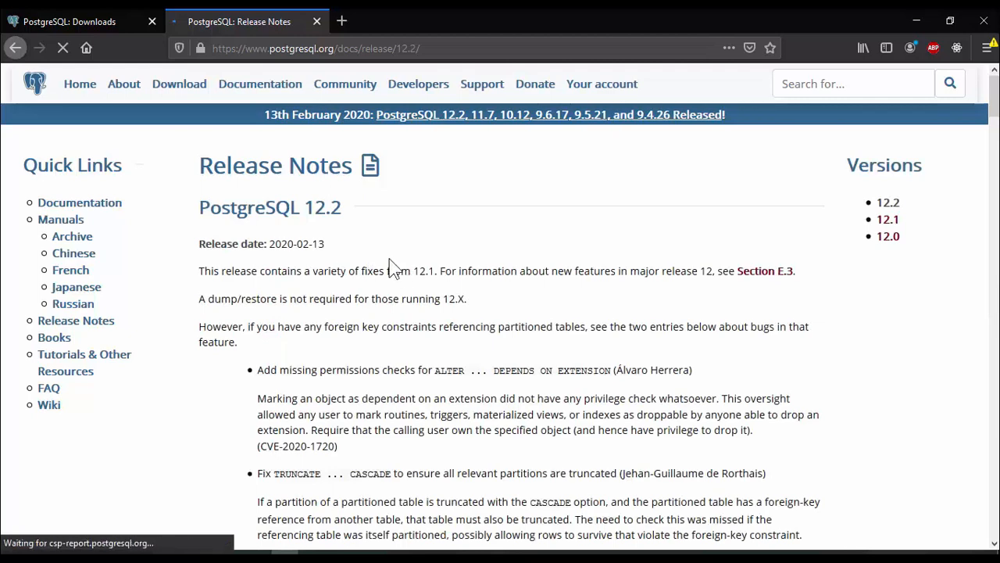
# Read the PostgreSQL 12.2 release notes
pyautogui.moveTo(200, 243); pyautogui.dragTo(328, 243)
pyautogui.click(373, 273)
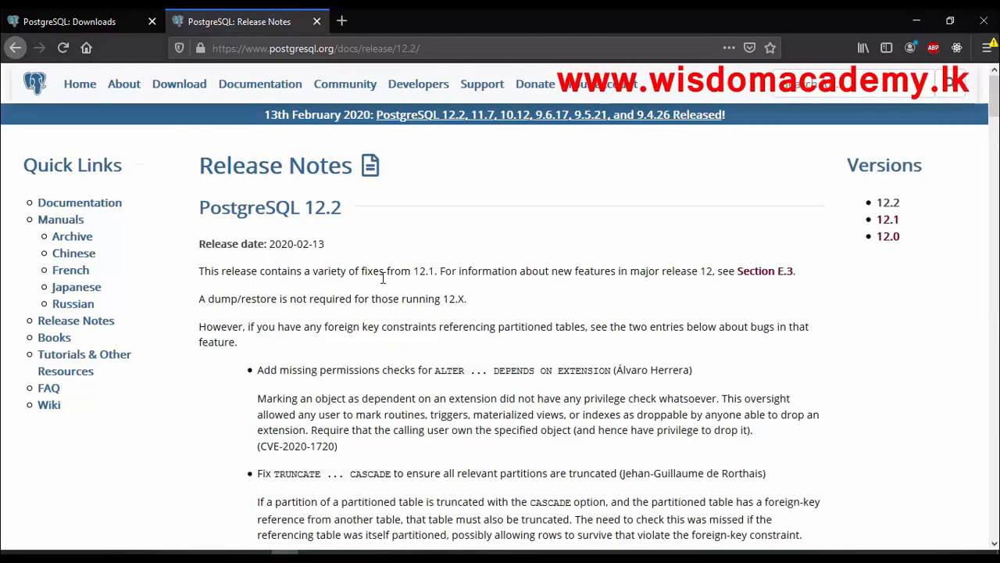
pyautogui.scroll(-5, 437, 320)
pyautogui.scroll(-3, 481, 332)
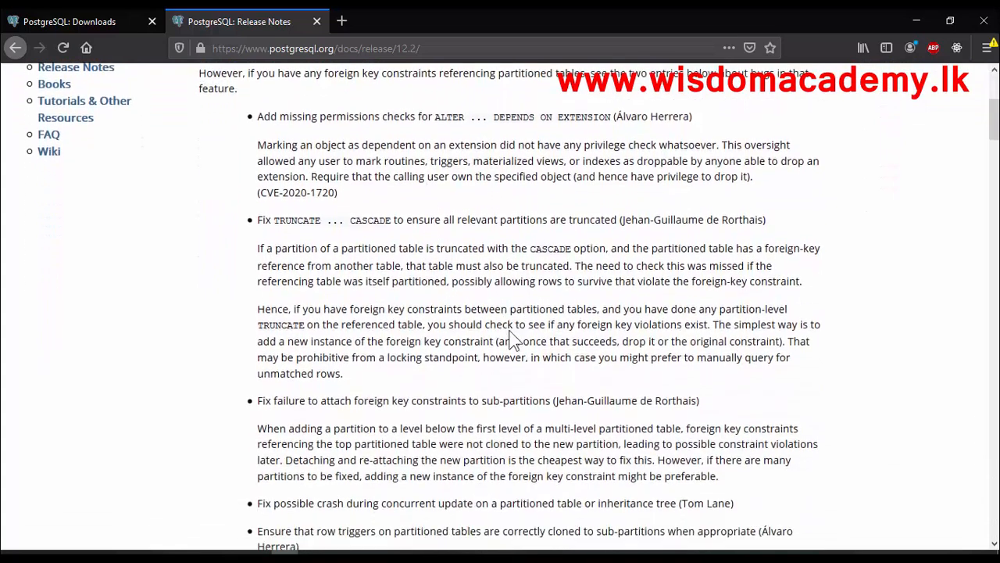
# Download the PostgreSQL 12.2 Windows x86-64 installer from the EnterpriseDB download page and save the file
pyautogui.click(105, 27)
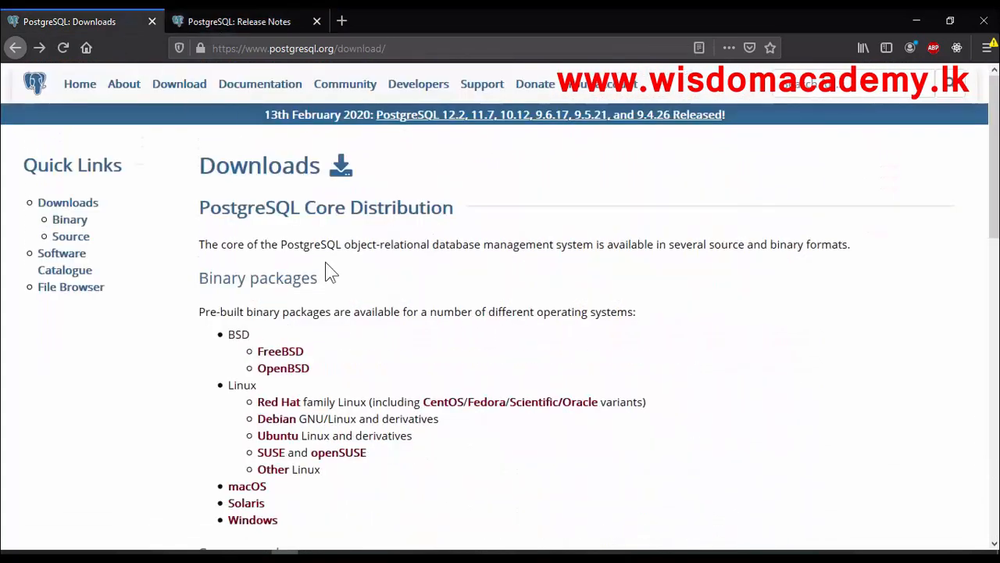
pyautogui.scroll(-4, 350, 315)
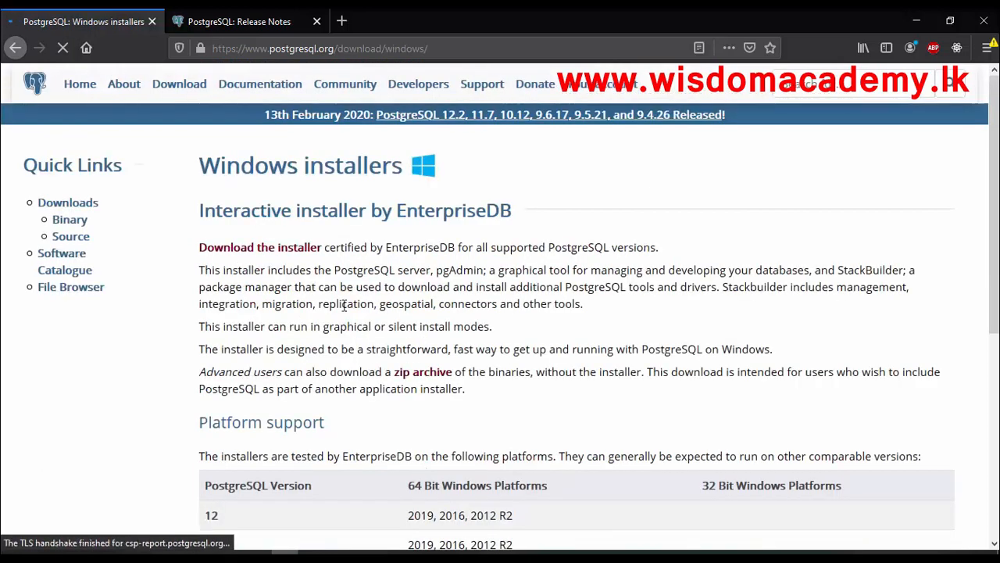
pyautogui.click(245, 254)
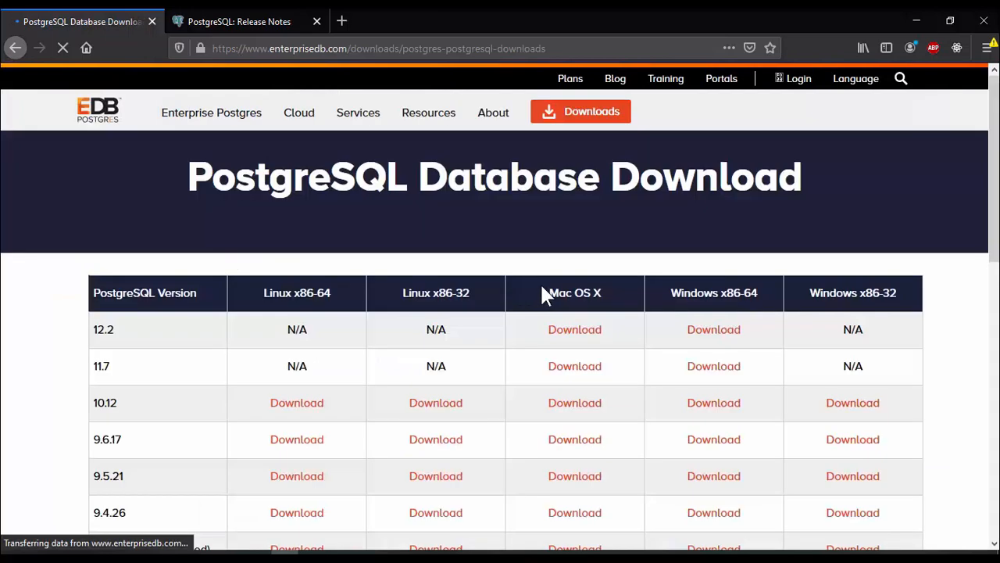
pyautogui.scroll(-1, 543, 290)
pyautogui.doubleClick(101, 258)
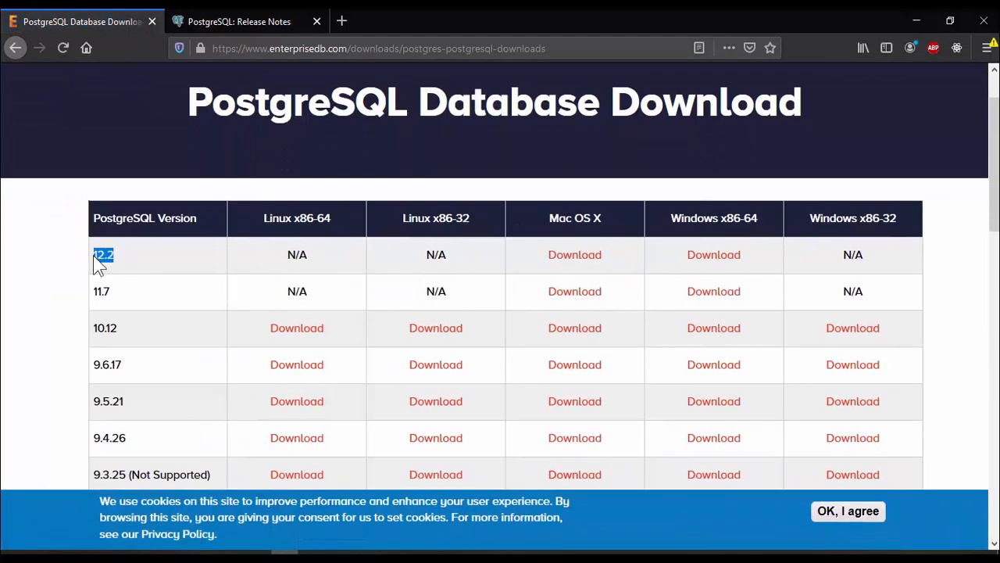
pyautogui.click(720, 264)
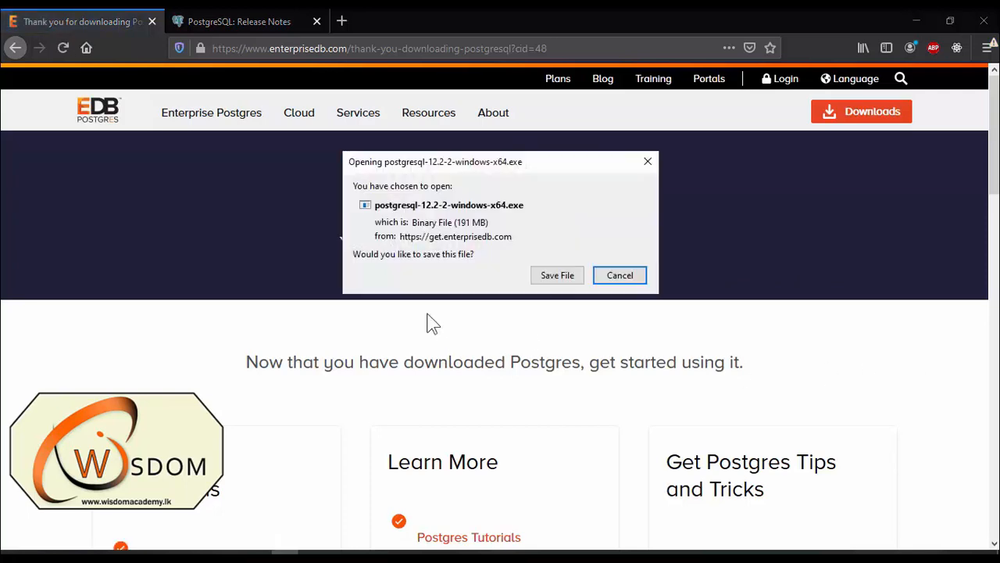
pyautogui.click(563, 275)
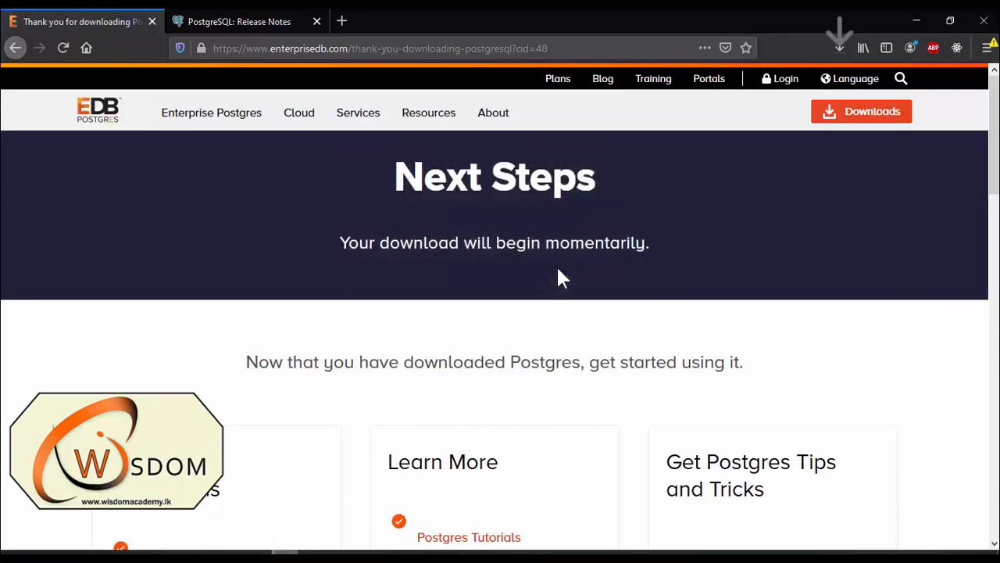
# Open the folder of the downloaded postgresql-12.2-2-windows-x64 installer and run it
pyautogui.click(840, 49)
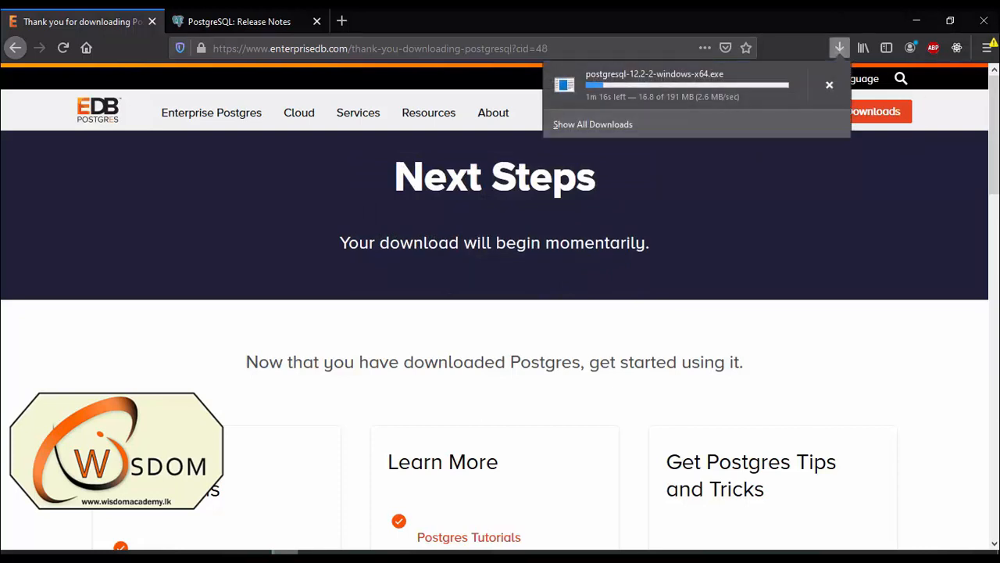
pyautogui.click(556, 555)
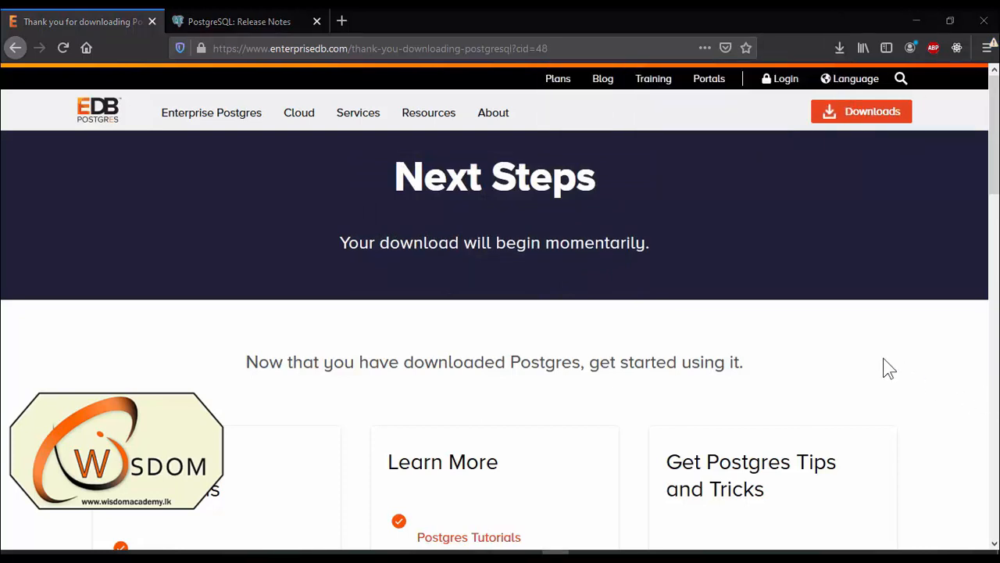
pyautogui.click(839, 47)
pyautogui.click(830, 86)
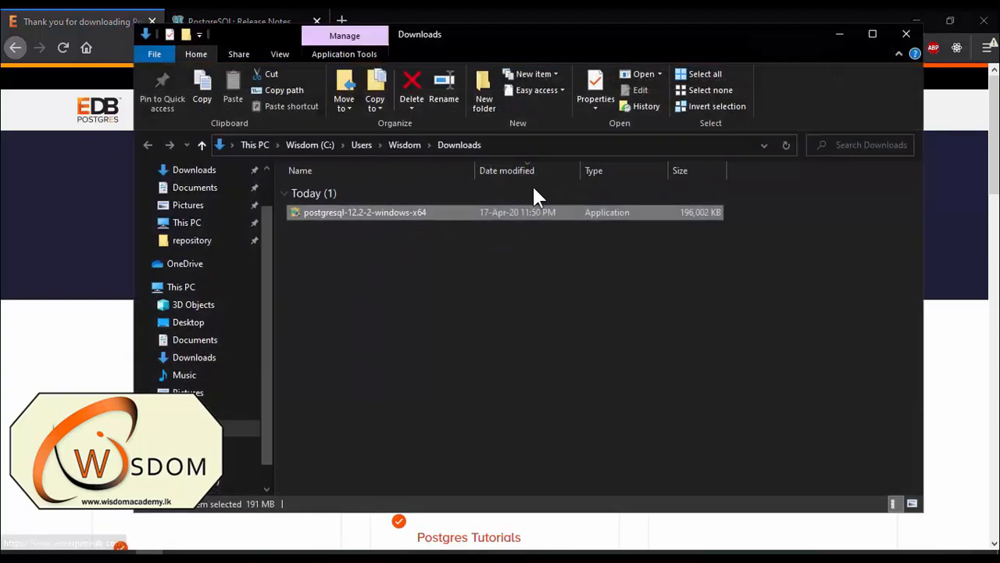
pyautogui.doubleClick(390, 206)
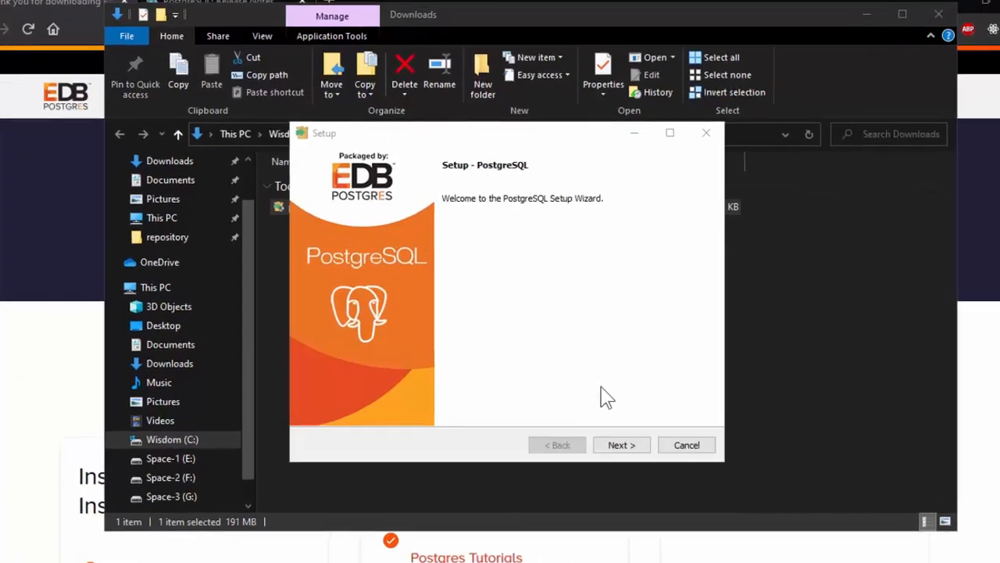
# Start the setup wizard and keep the default installation directory C:\Program Files\PostgreSQL\12
pyautogui.click(622, 445)
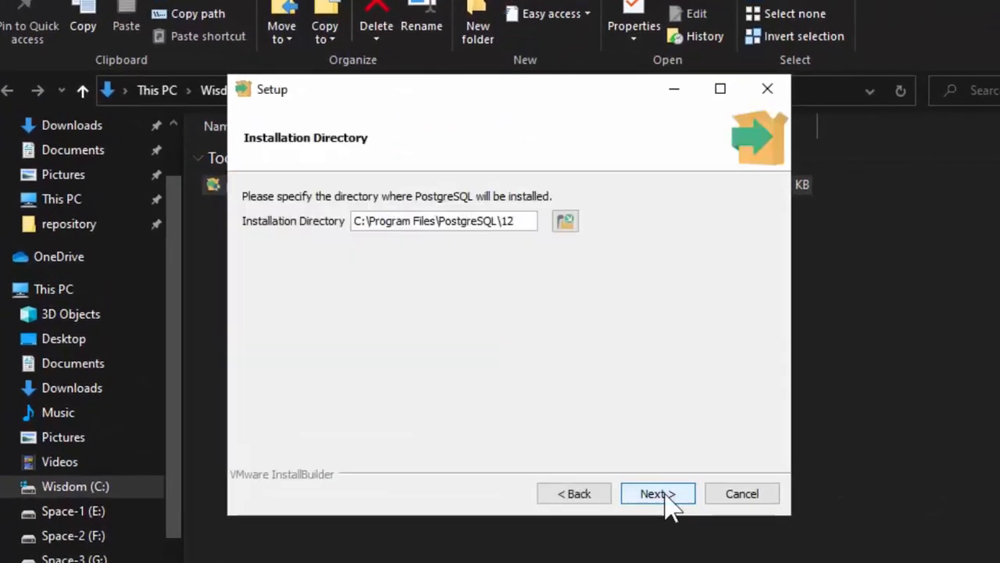
pyautogui.click(655, 494)
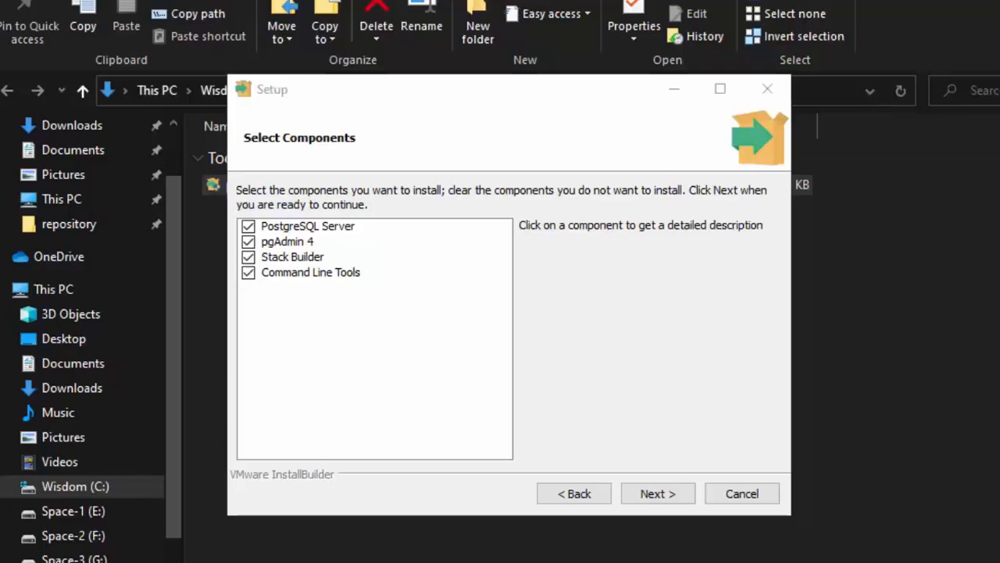
# Select PostgreSQL Server, pgAdmin 4 and Command Line Tools as components, excluding Stack Builder
pyautogui.click(248, 258)
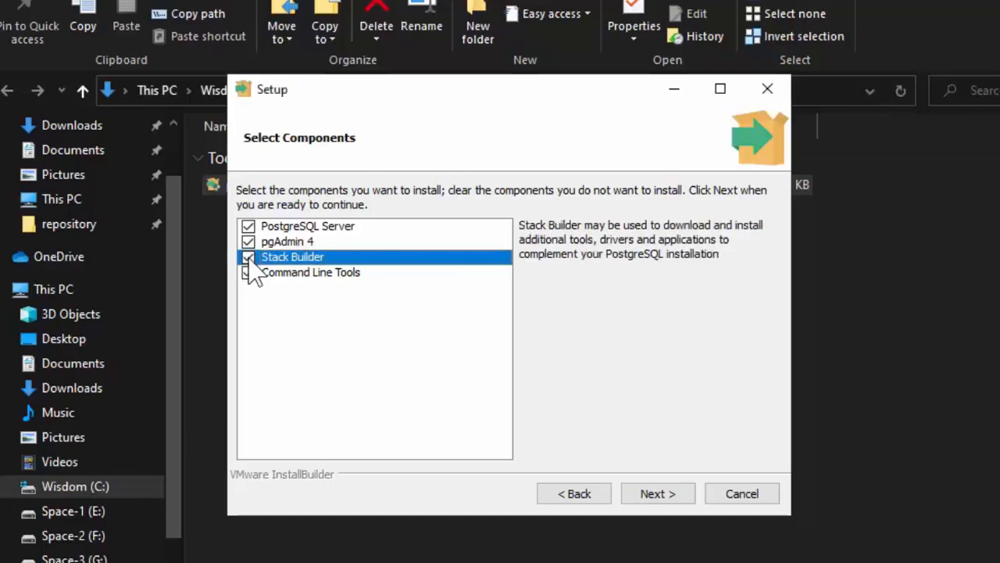
pyautogui.click(249, 272)
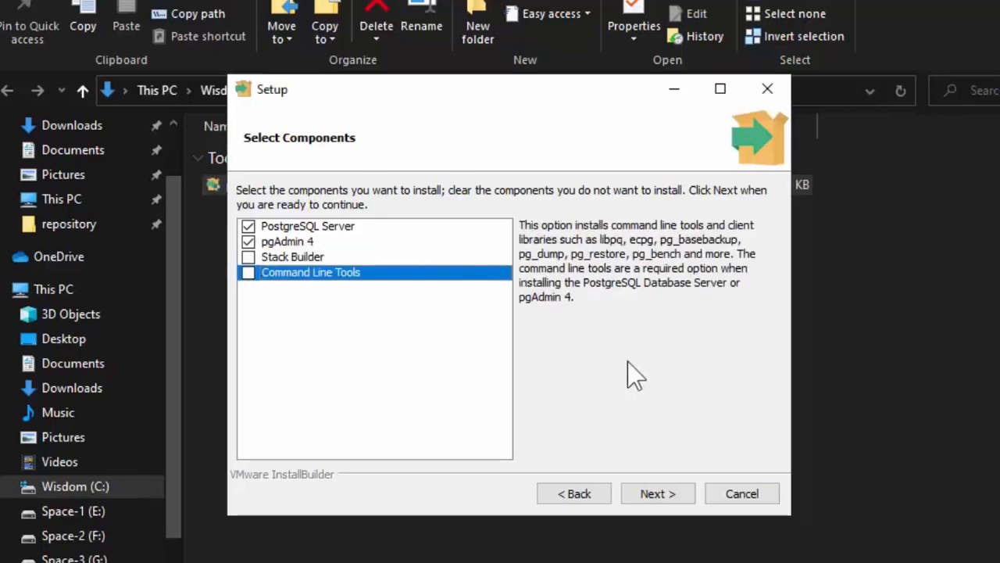
pyautogui.click(659, 494)
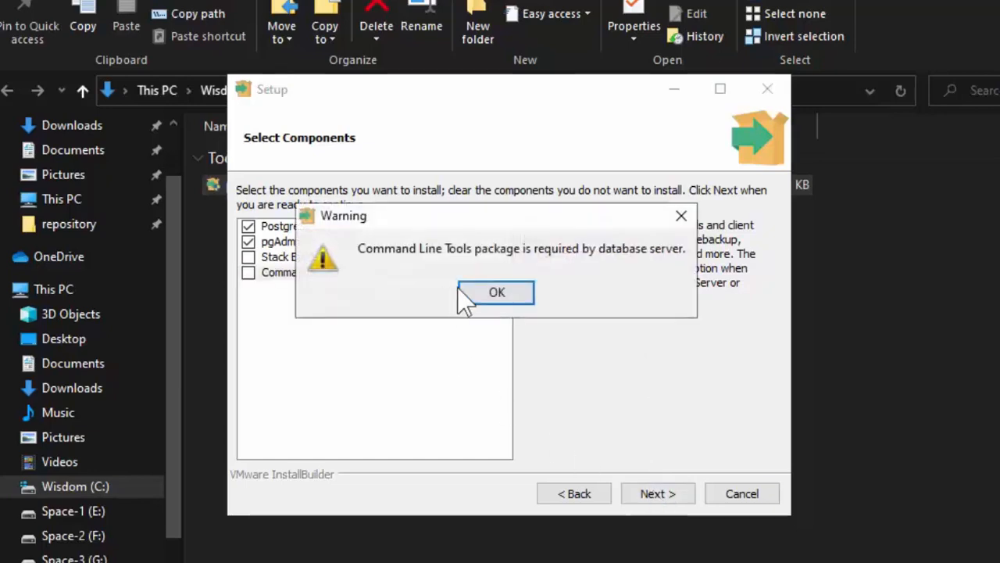
pyautogui.click(516, 294)
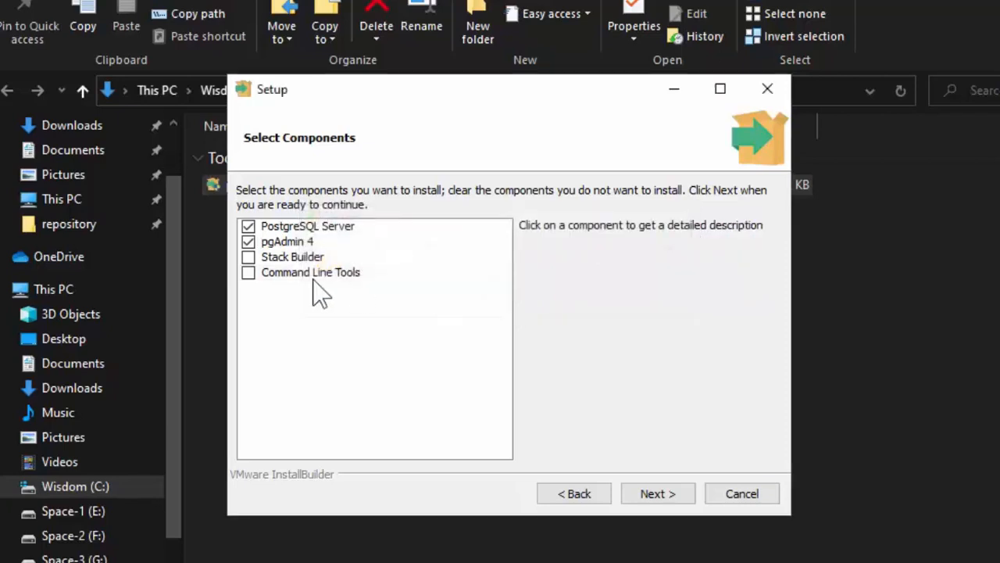
pyautogui.click(249, 273)
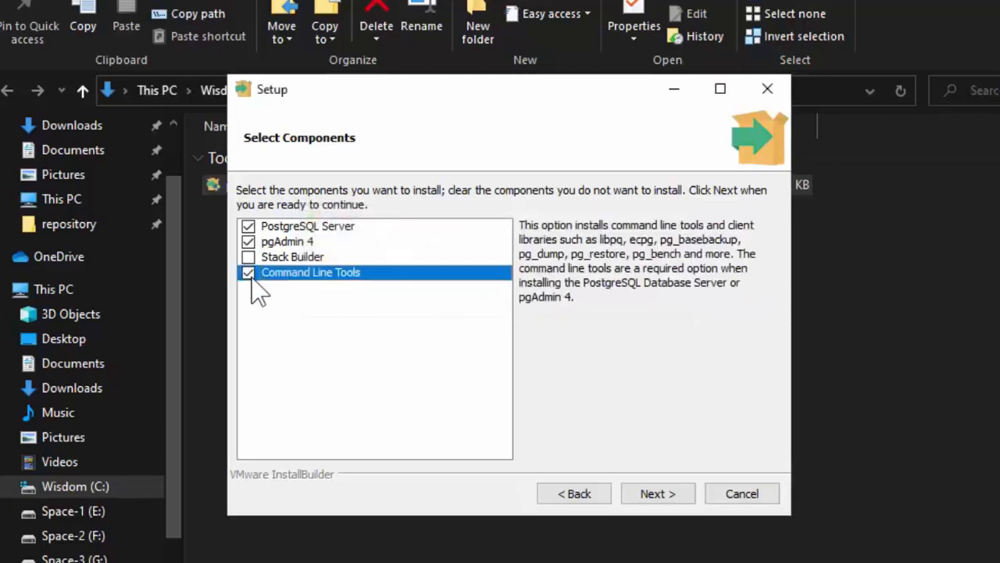
pyautogui.click(658, 494)
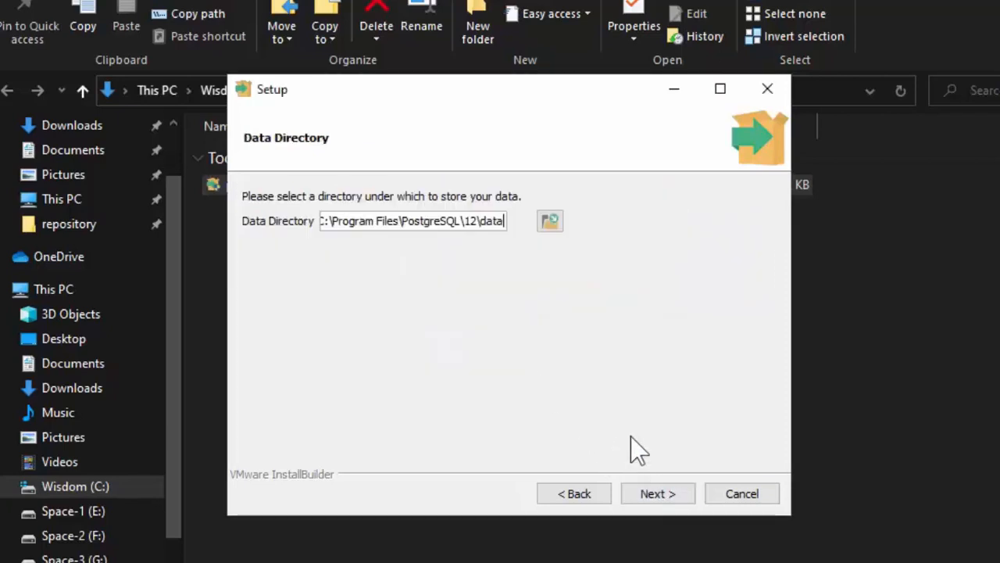
# Keep the default data directory and confirm the database superuser password
pyautogui.click(671, 499)
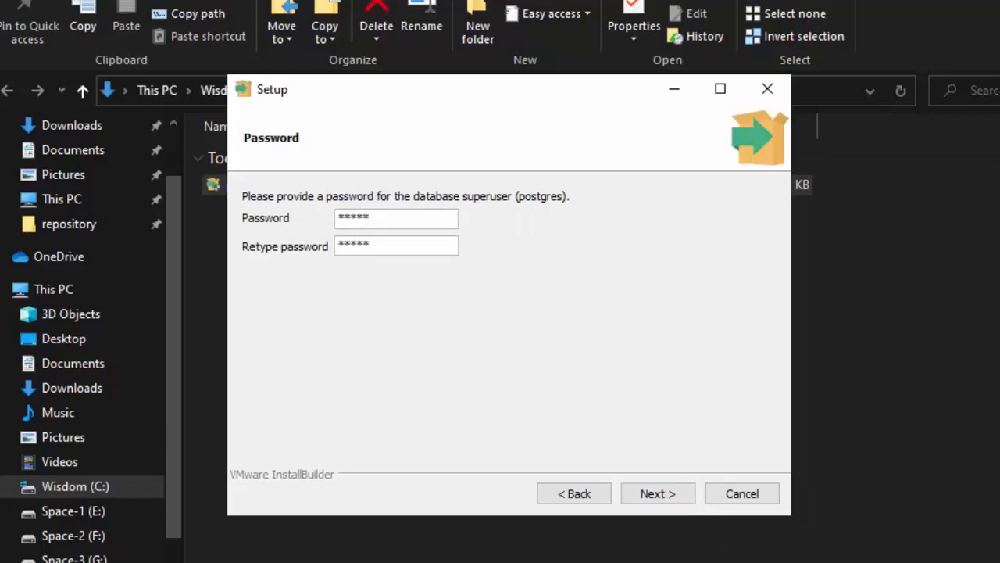
pyautogui.click(670, 500)
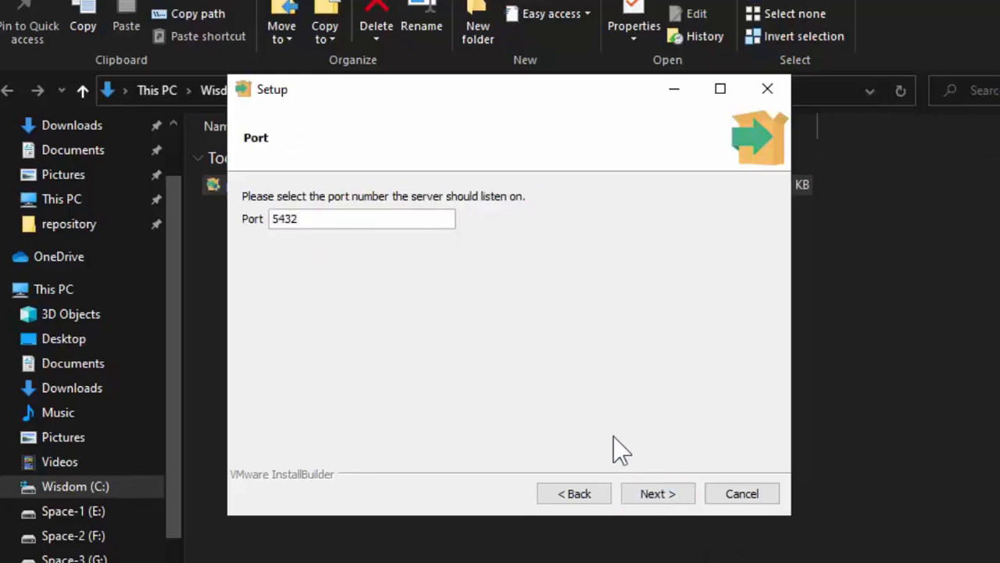
# Keep port 5432 and run the installation through to completion
pyautogui.click(670, 500)
pyautogui.click(671, 500)
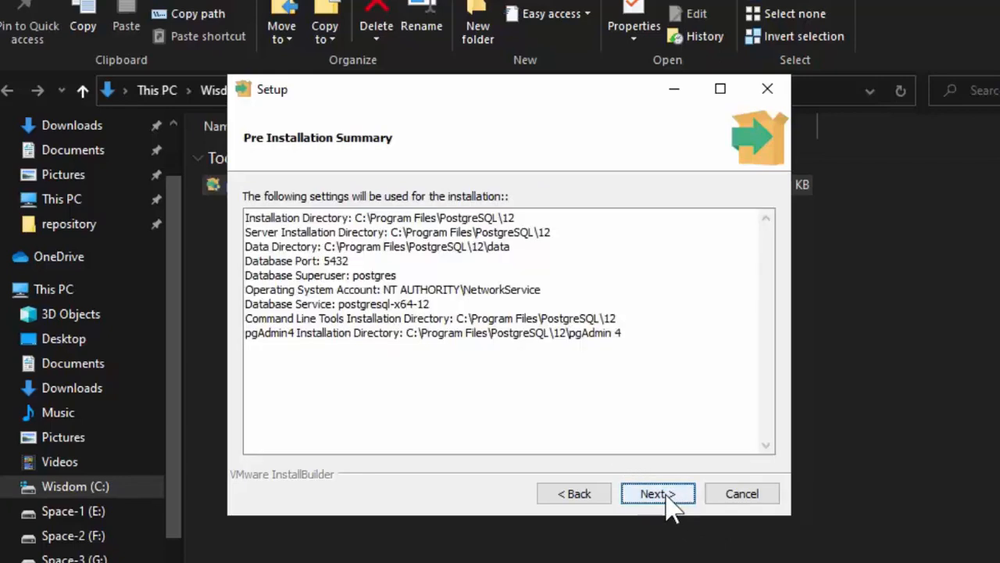
pyautogui.click(670, 500)
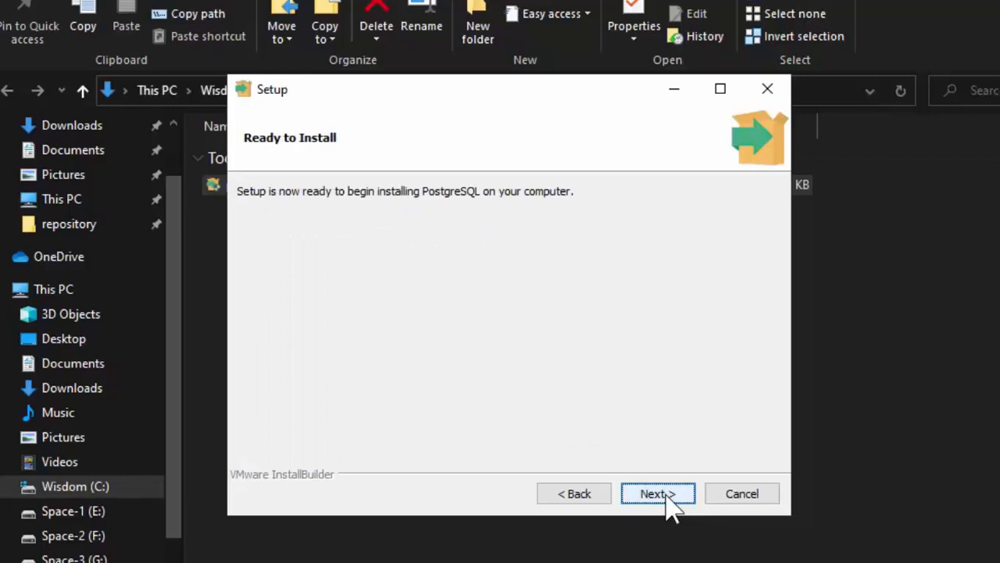
pyautogui.click(670, 500)
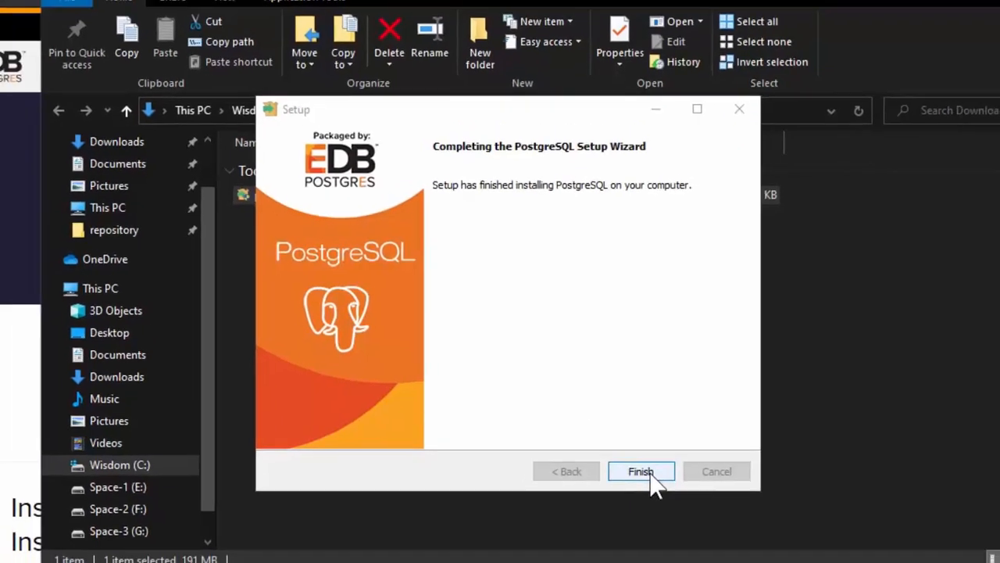
pyautogui.click(659, 495)
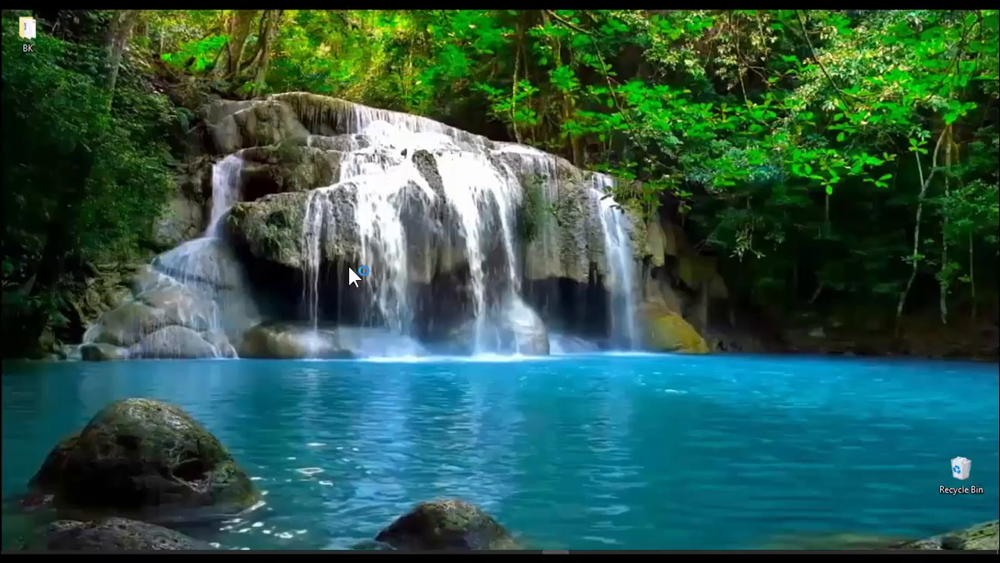
# Launch pgAdmin 4 from the Start search and set its master password
pyautogui.press('super')
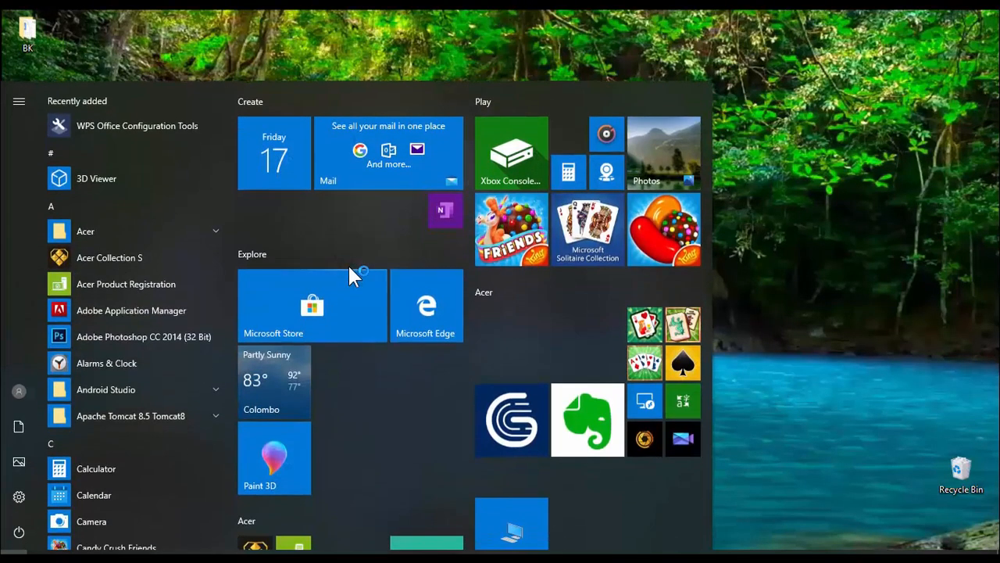
pyautogui.write('pg')
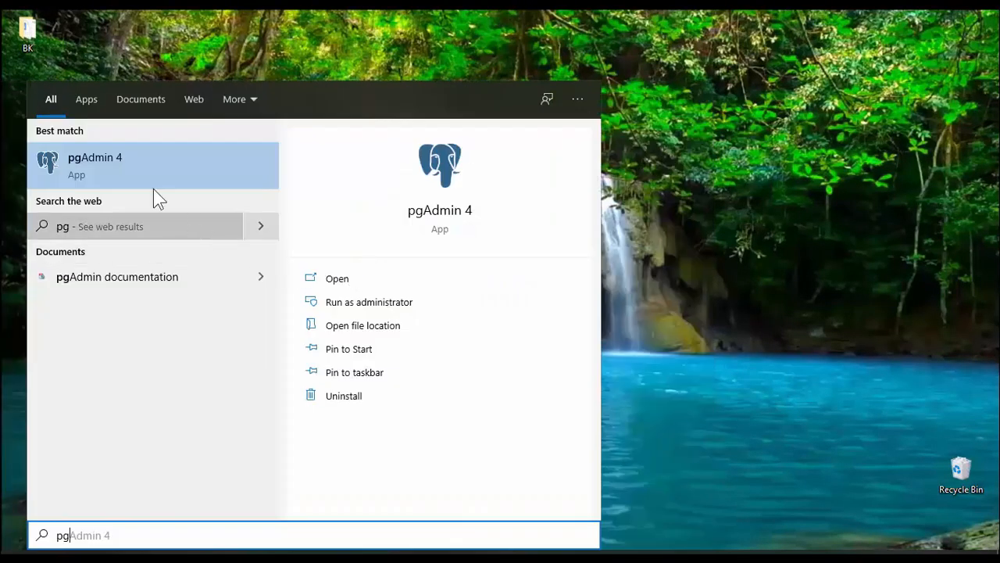
pyautogui.click(114, 161)
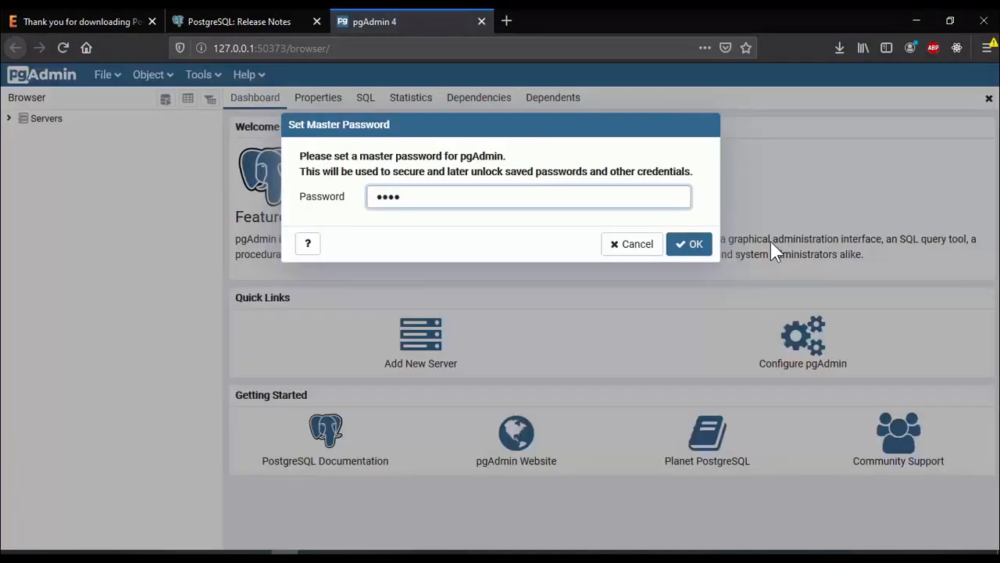
pyautogui.click(700, 247)
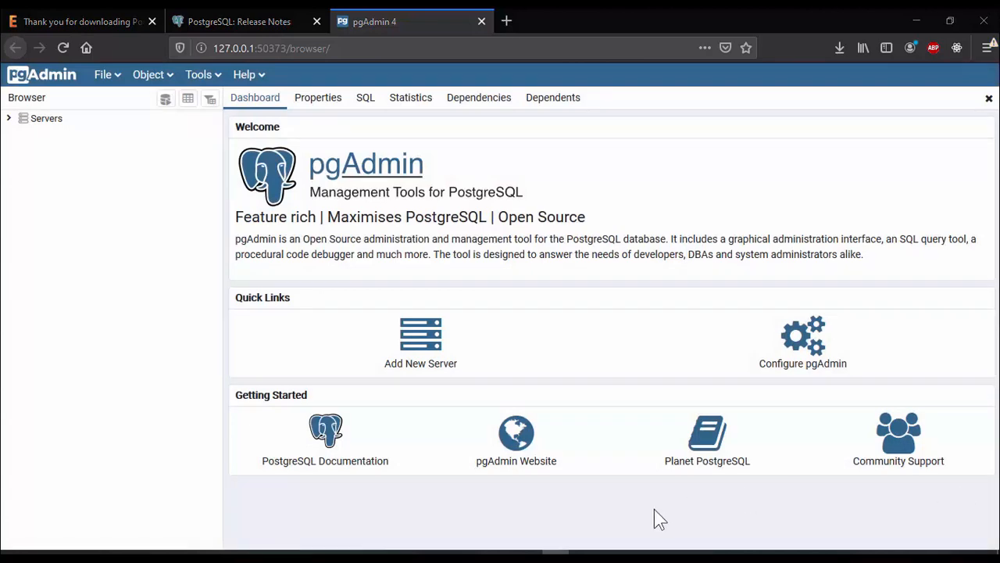
# Open Task Manager and check the background processes for the PostgreSQL Server
pyautogui.rightClick(686, 554)
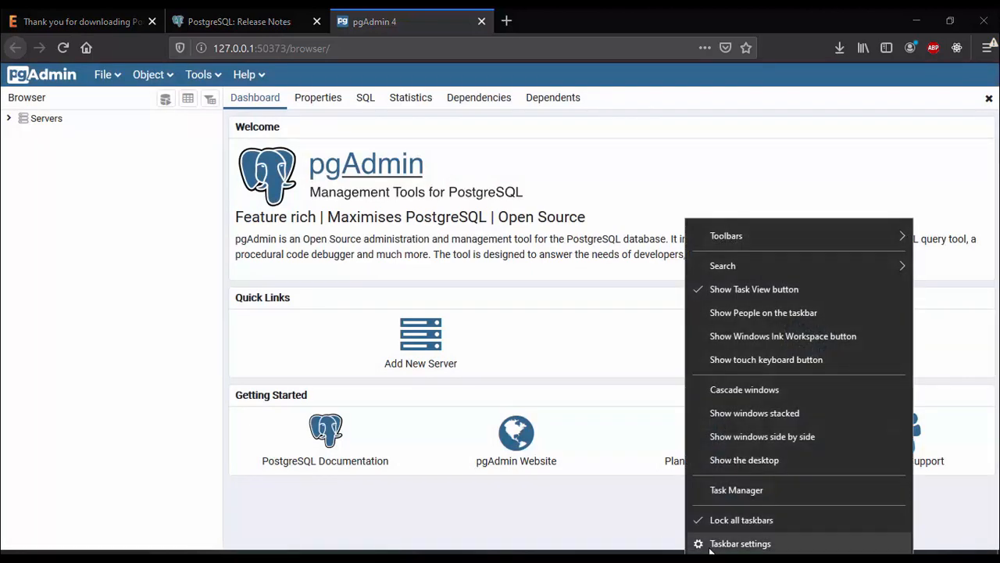
pyautogui.click(757, 497)
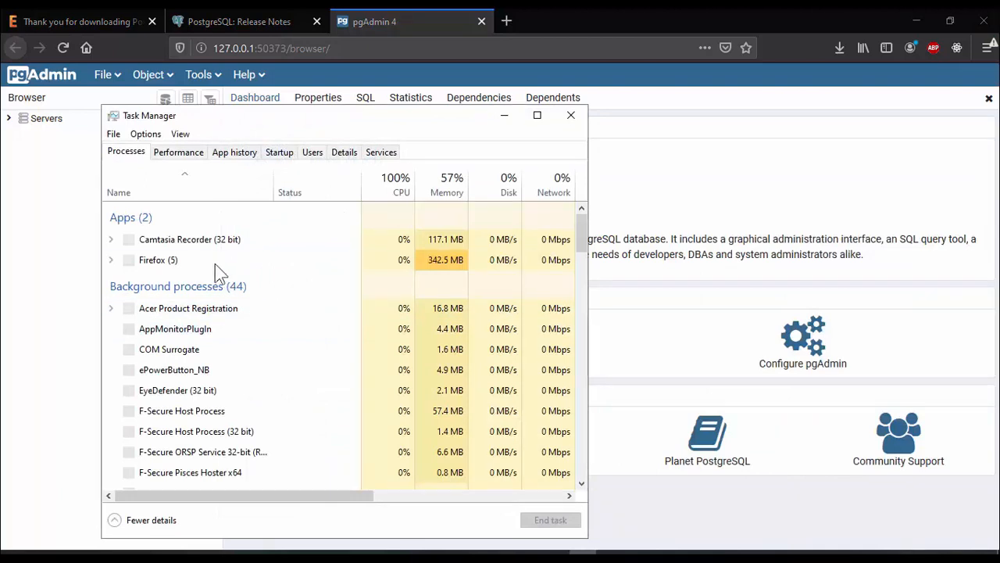
pyautogui.scroll(-10, 209, 227)
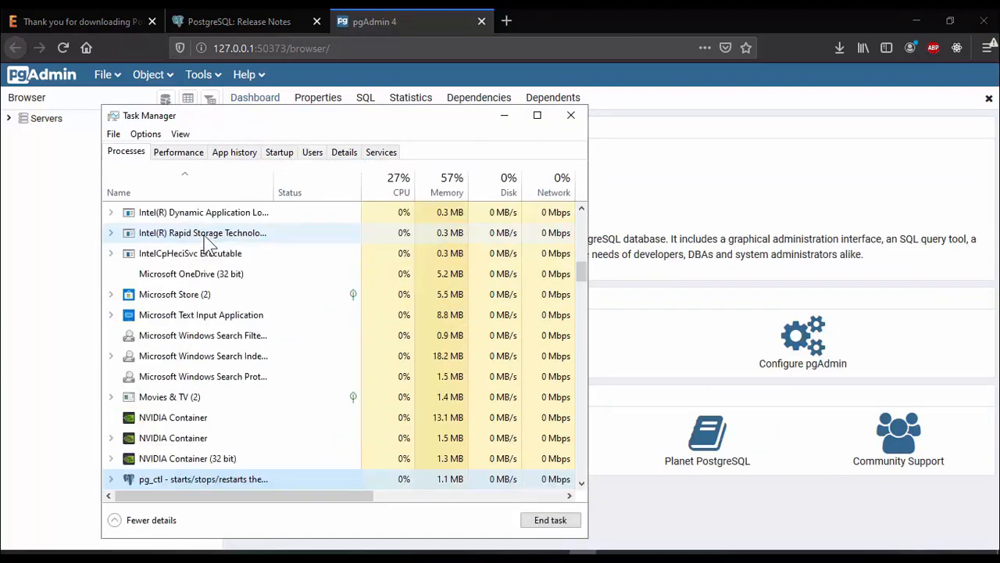
pyautogui.scroll(-1, 277, 391)
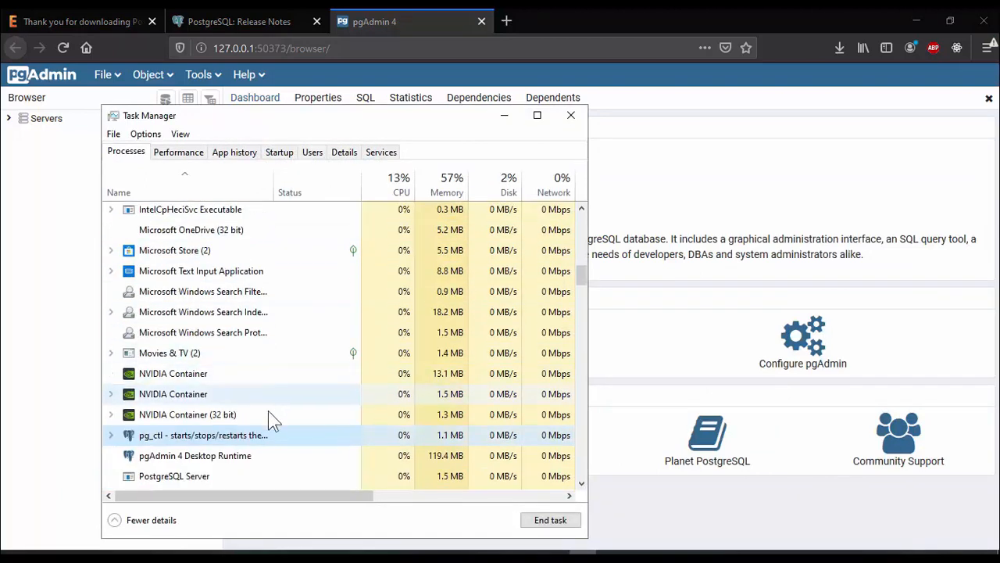
pyautogui.scroll(-1, 259, 456)
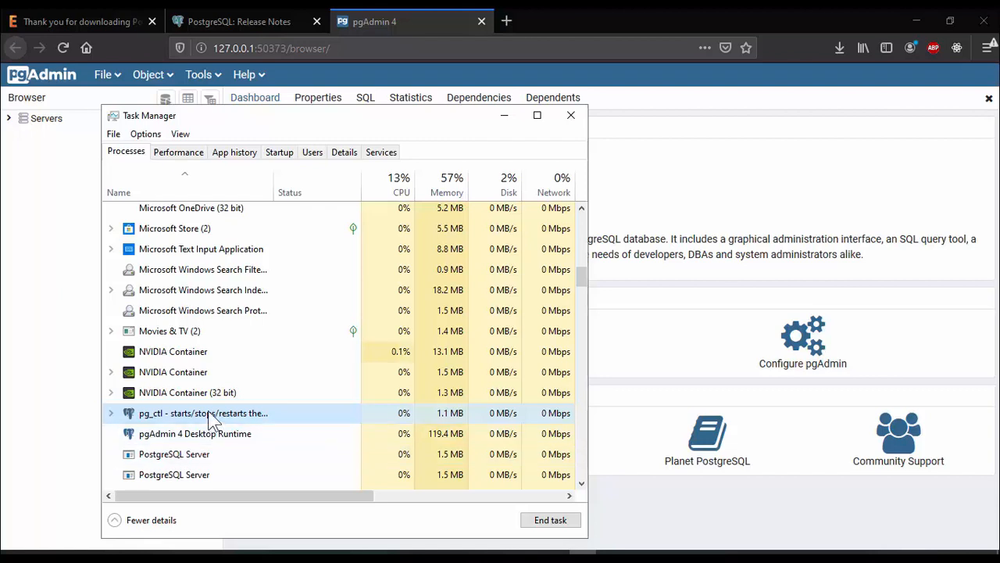
# Examine the PostgreSQL Server and pgAdmin processes in Task Manager, then close Task Manager
pyautogui.click(212, 431)
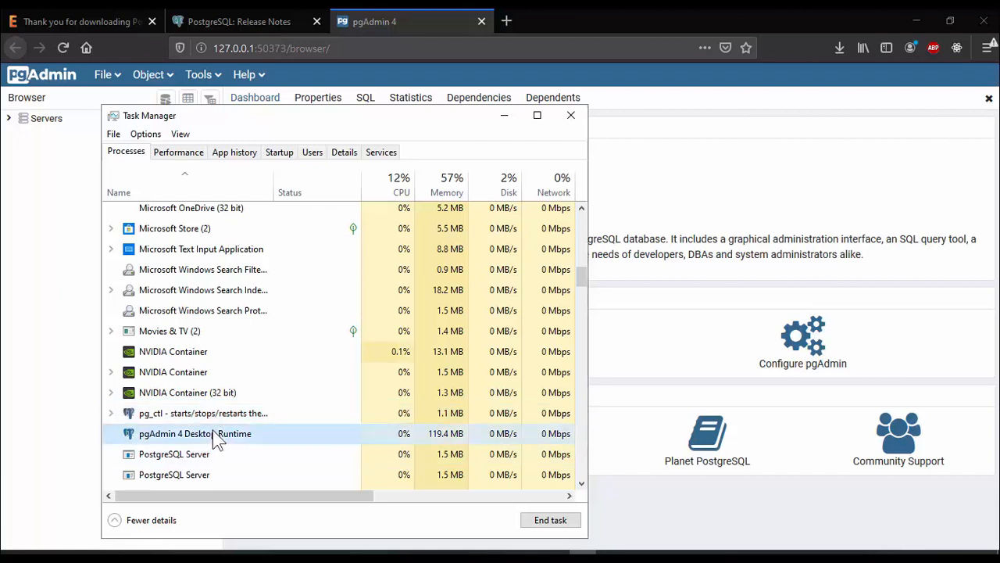
pyautogui.scroll(-6, 234, 430)
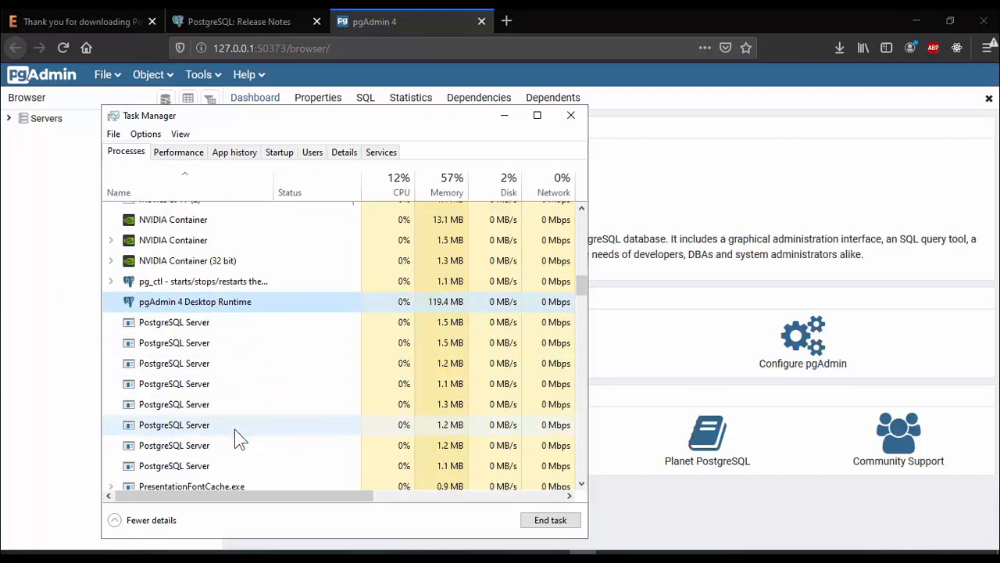
pyautogui.scroll(-1, 234, 429)
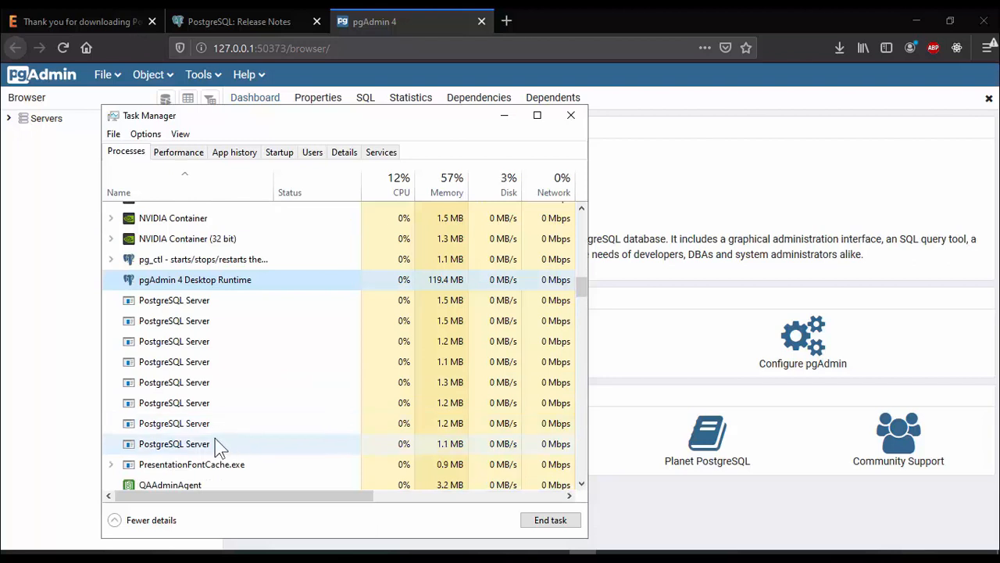
pyautogui.click(219, 446)
pyautogui.scroll(2, 267, 433)
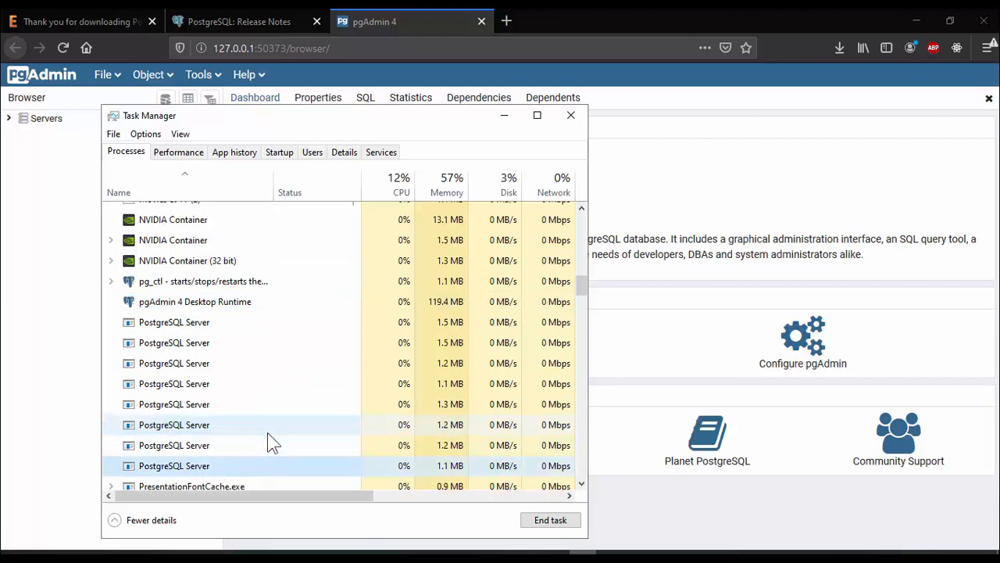
pyautogui.click(572, 116)
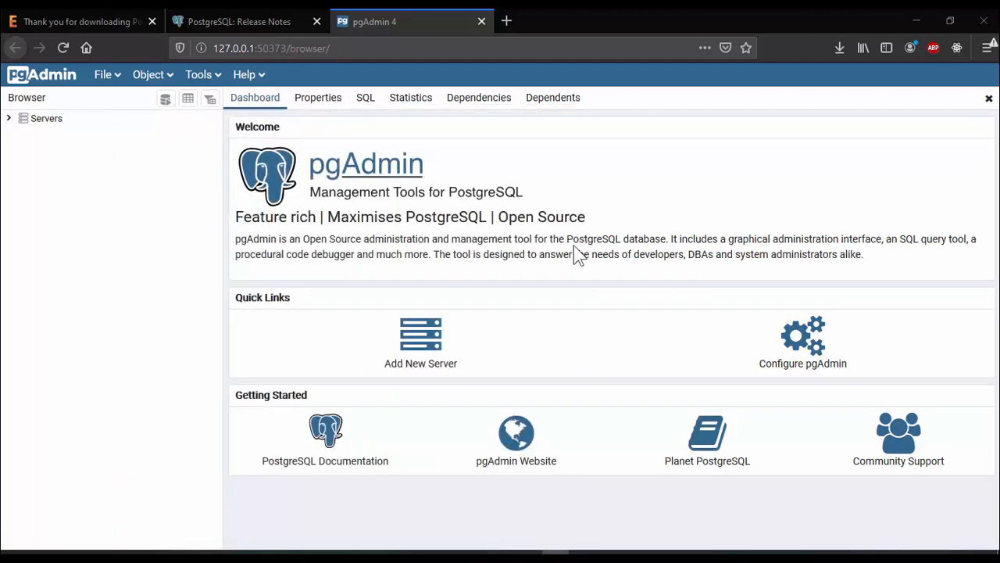
# Browse through the Properties, SQL, Statistics, Dependencies and Dependents panels, returning to the Dashboard
pyautogui.click(323, 110)
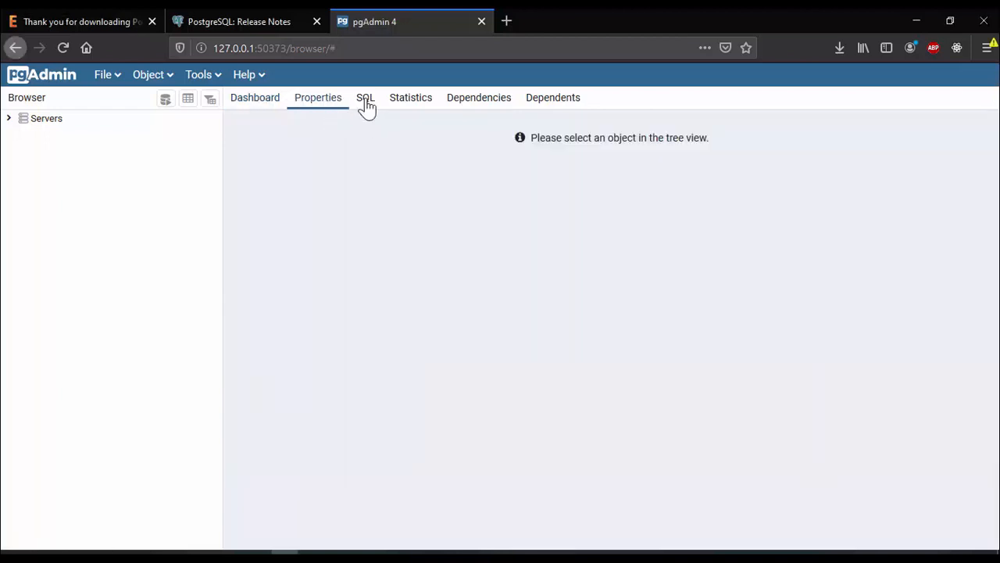
pyautogui.click(365, 104)
pyautogui.click(414, 112)
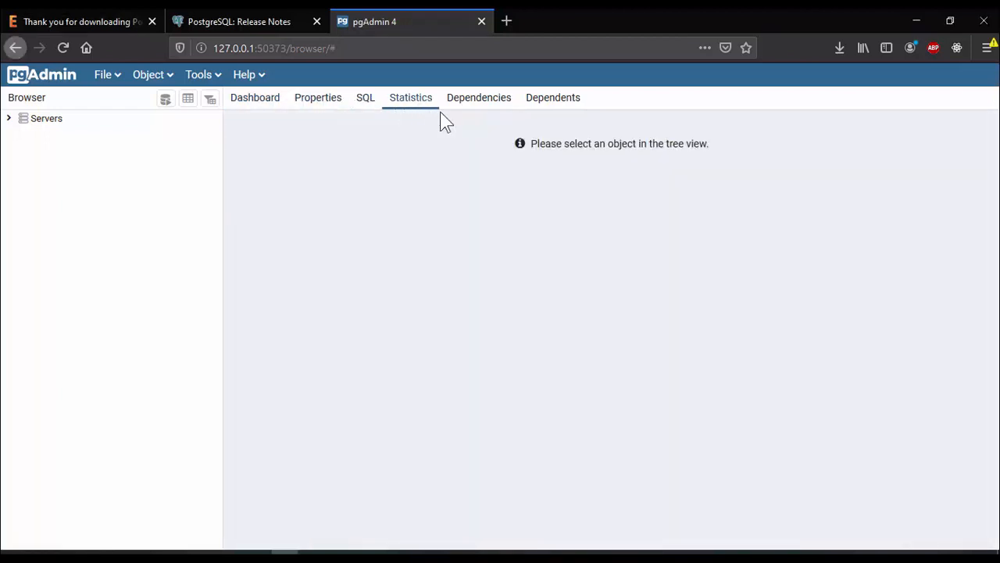
pyautogui.click(473, 110)
pyautogui.click(574, 104)
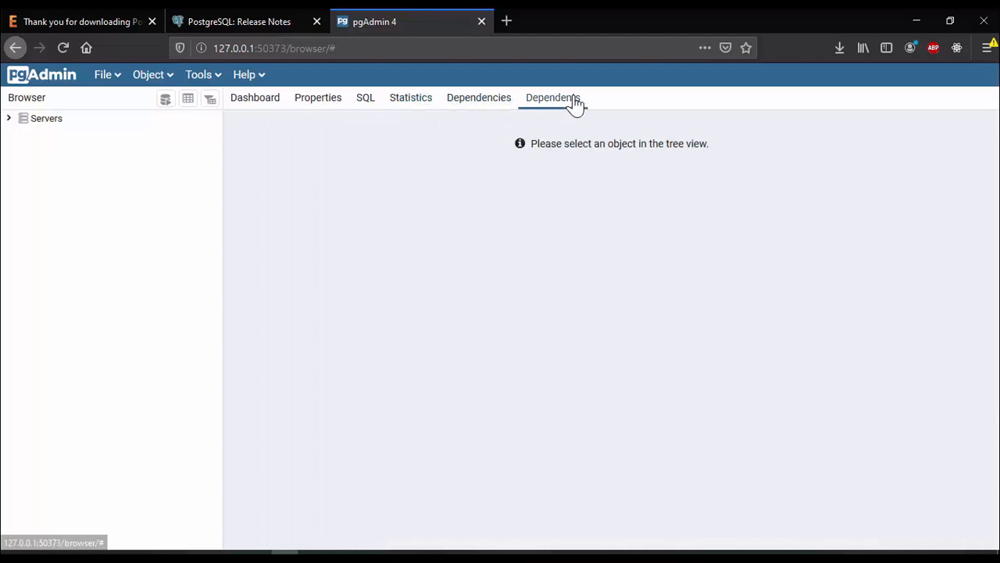
pyautogui.click(261, 108)
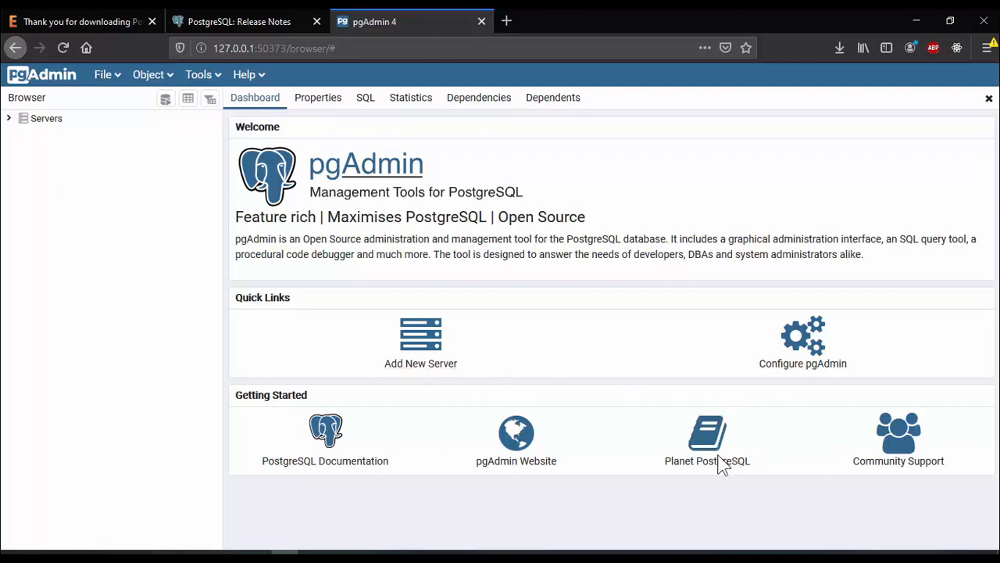
# Open the pgAdmin preferences and browse the Browser, Dashboards, Query Tool and Schema Diff categories without saving
pyautogui.click(805, 357)
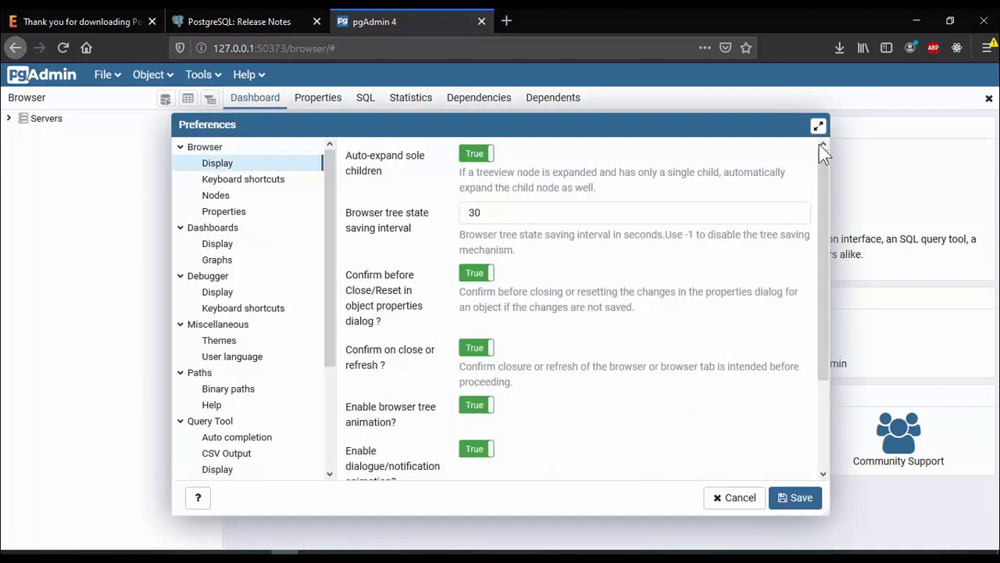
pyautogui.click(737, 500)
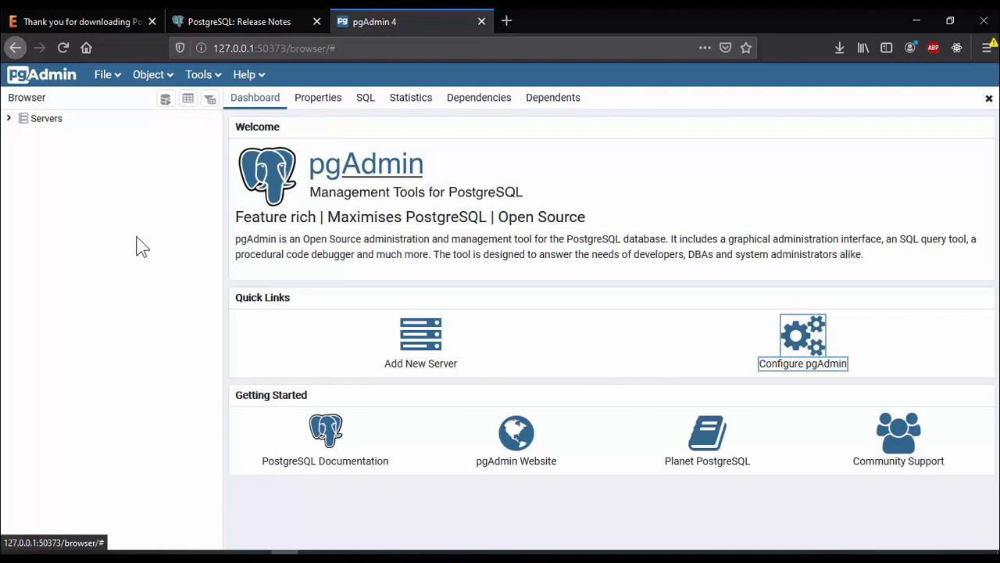
pyautogui.click(805, 361)
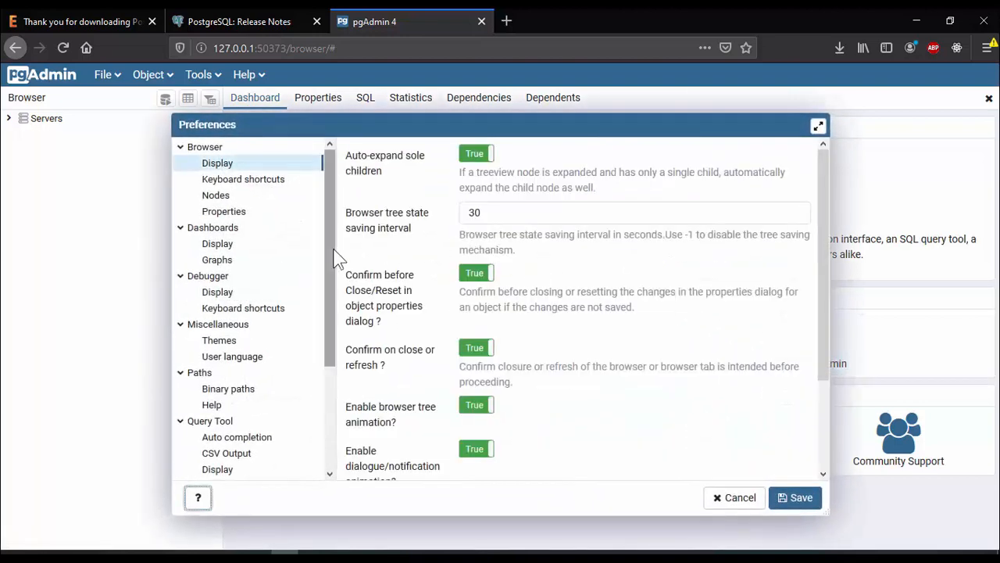
pyautogui.scroll(-3, 614, 218)
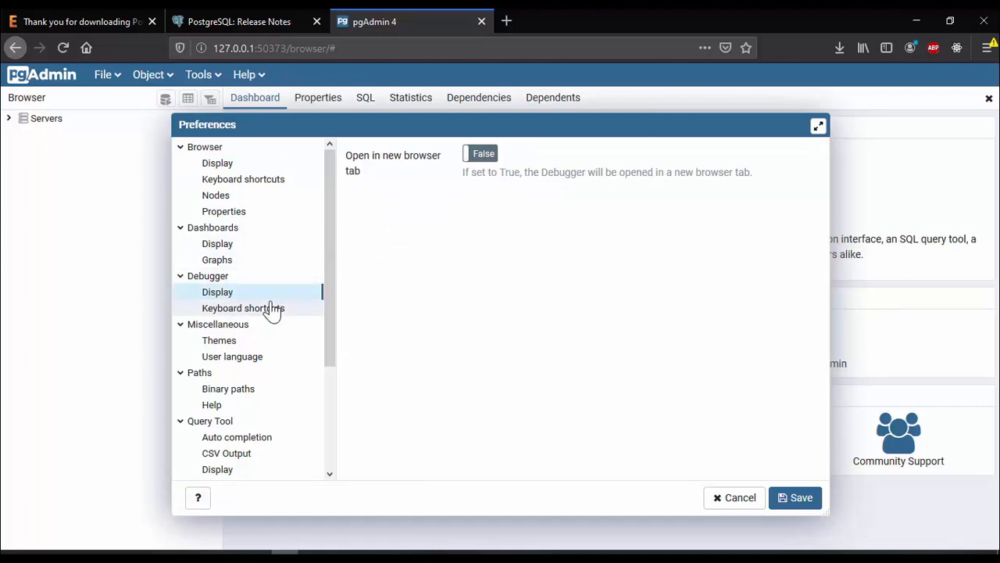
pyautogui.scroll(-4, 272, 311)
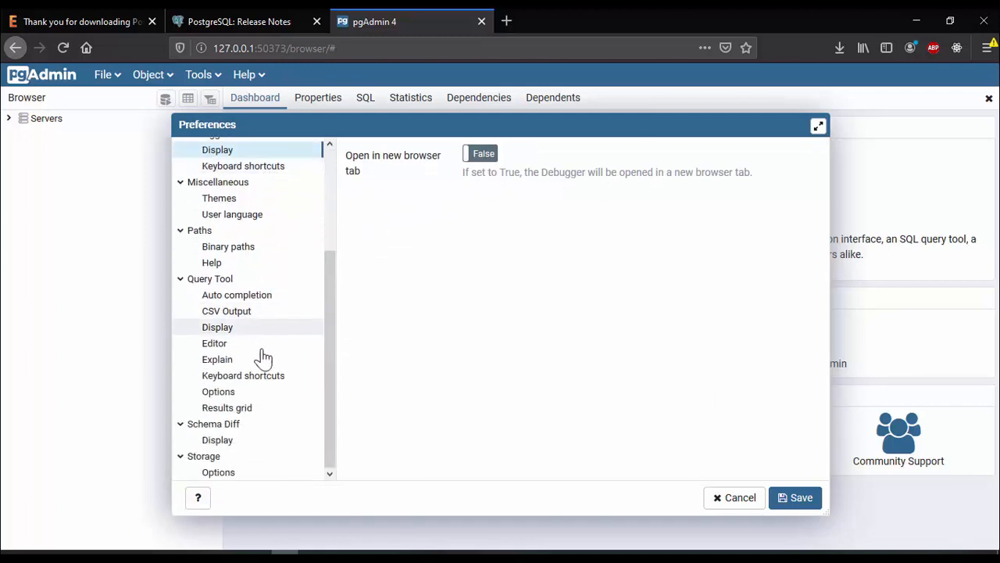
pyautogui.click(253, 377)
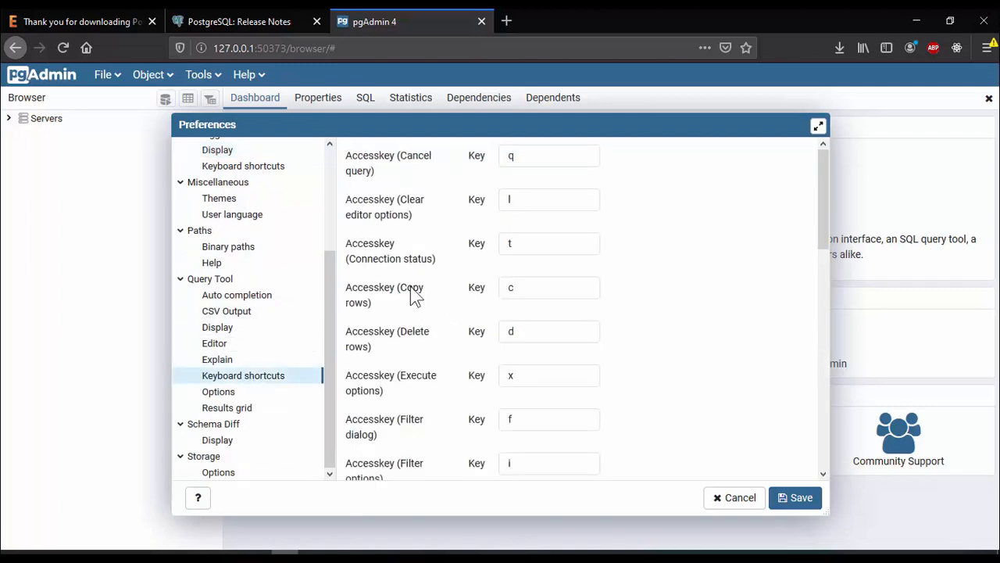
pyautogui.scroll(-5, 410, 320)
pyautogui.scroll(-10, 422, 348)
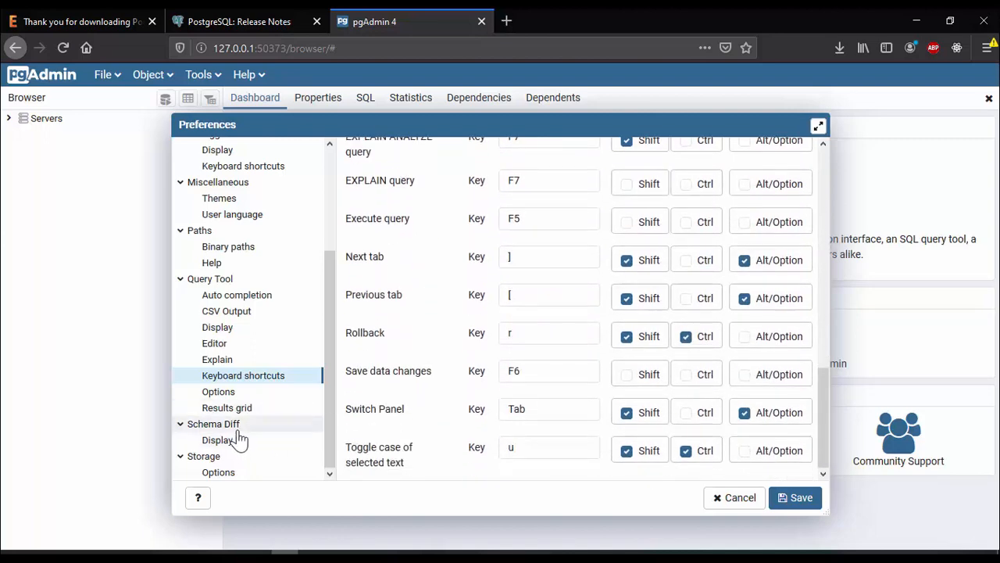
pyautogui.click(217, 441)
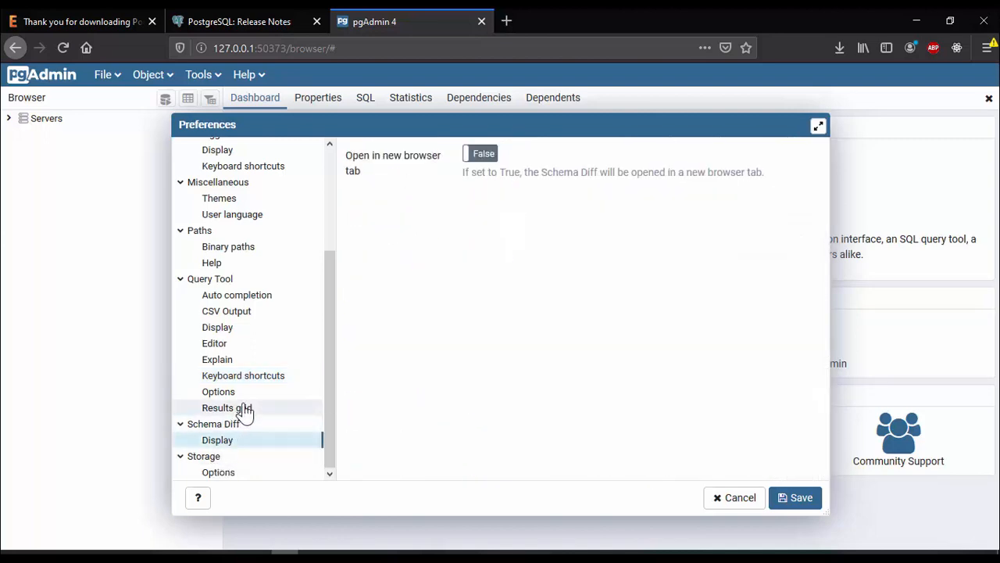
pyautogui.scroll(2, 245, 412)
pyautogui.scroll(1, 244, 412)
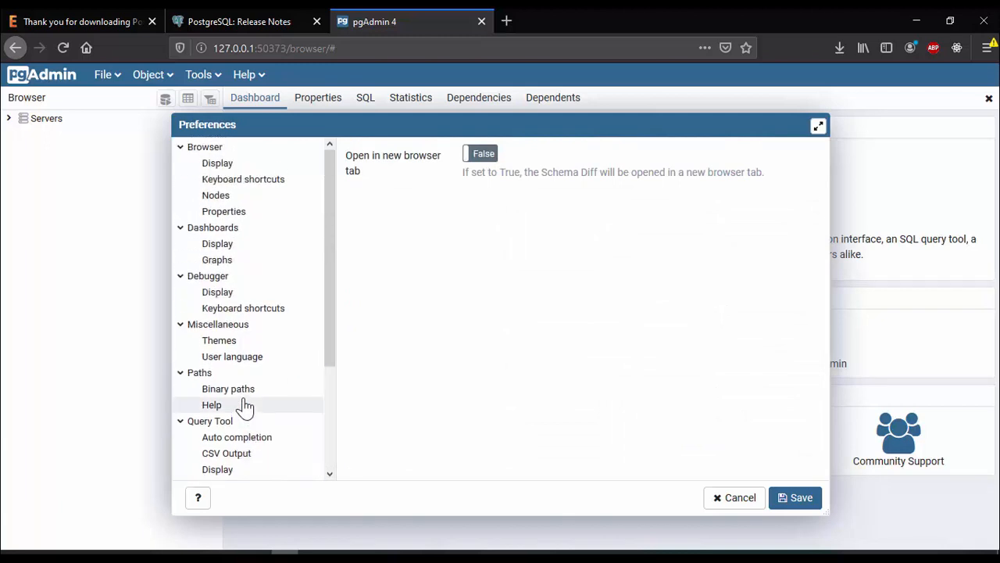
pyautogui.click(219, 245)
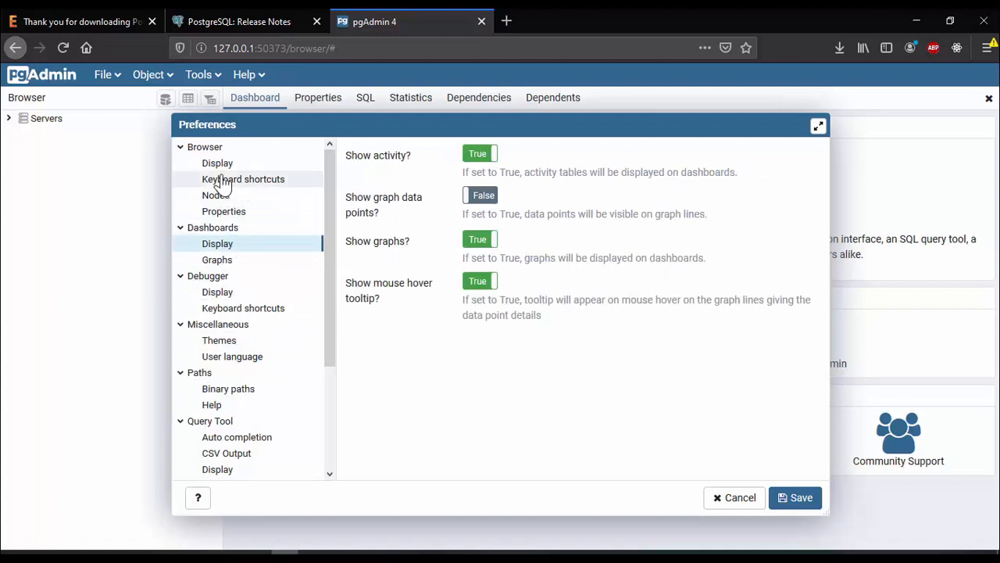
pyautogui.click(754, 508)
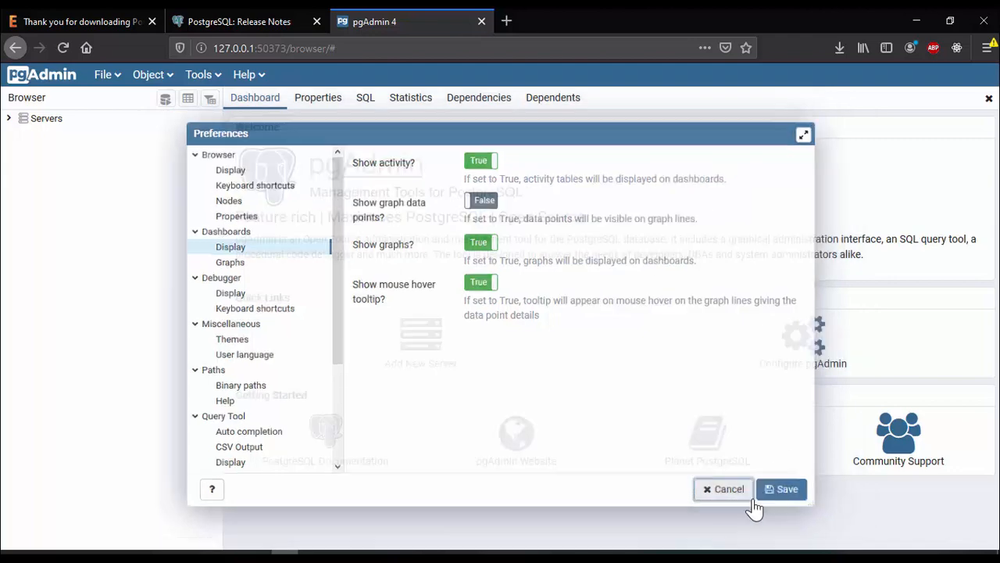
# Connect to the PostgreSQL 12 server by entering the postgres user's password and choosing to save it
pyautogui.click(11, 118)
pyautogui.click(48, 138)
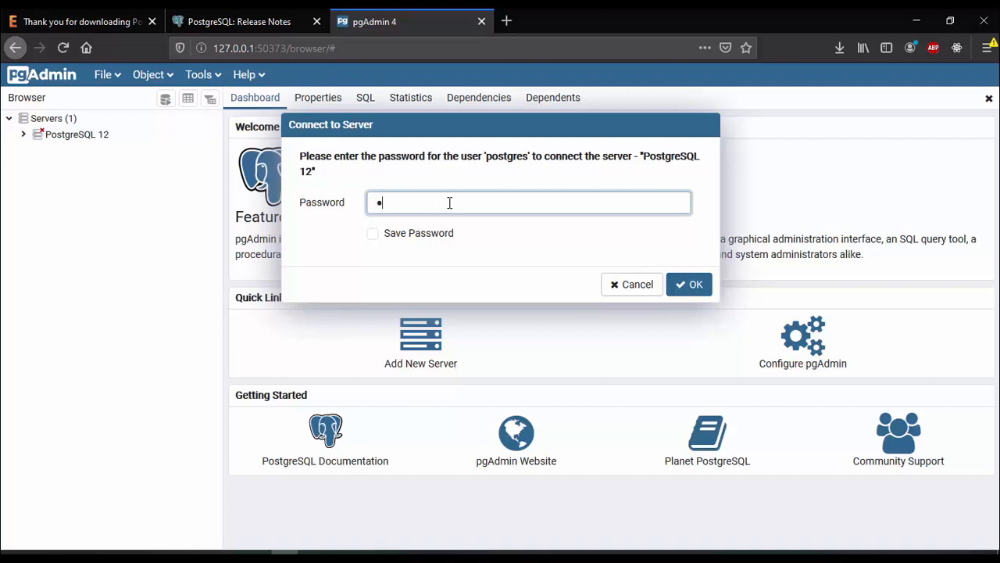
pyautogui.click(373, 234)
pyautogui.click(703, 288)
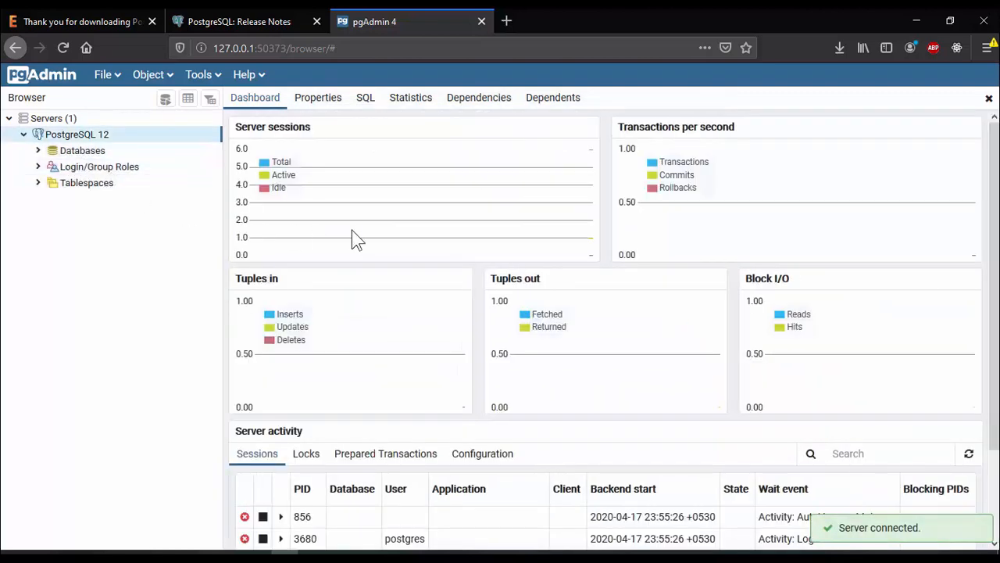
# Review the server activity on the dashboard and expand the postgres database's Schemas node
pyautogui.scroll(-3, 516, 288)
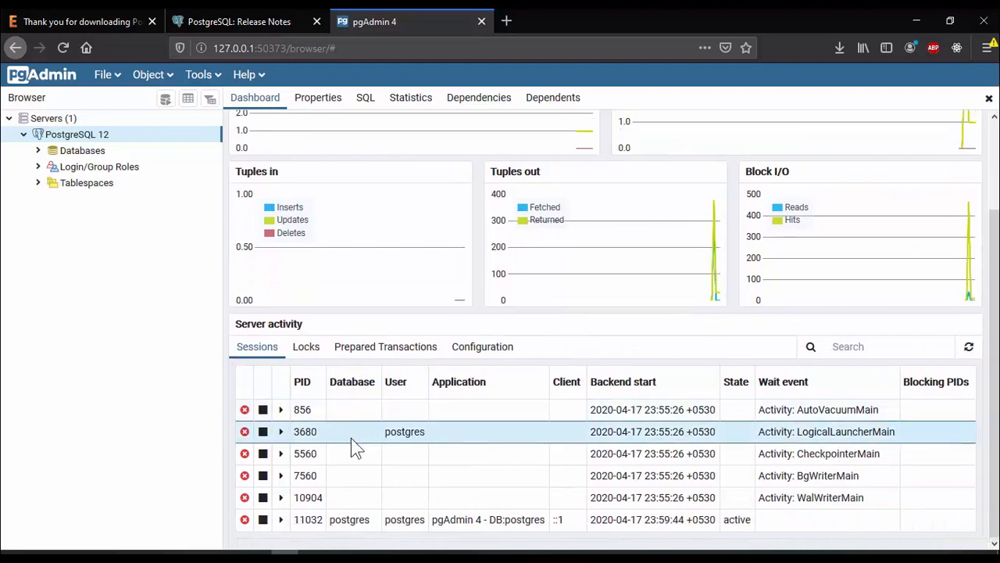
pyautogui.scroll(3, 340, 442)
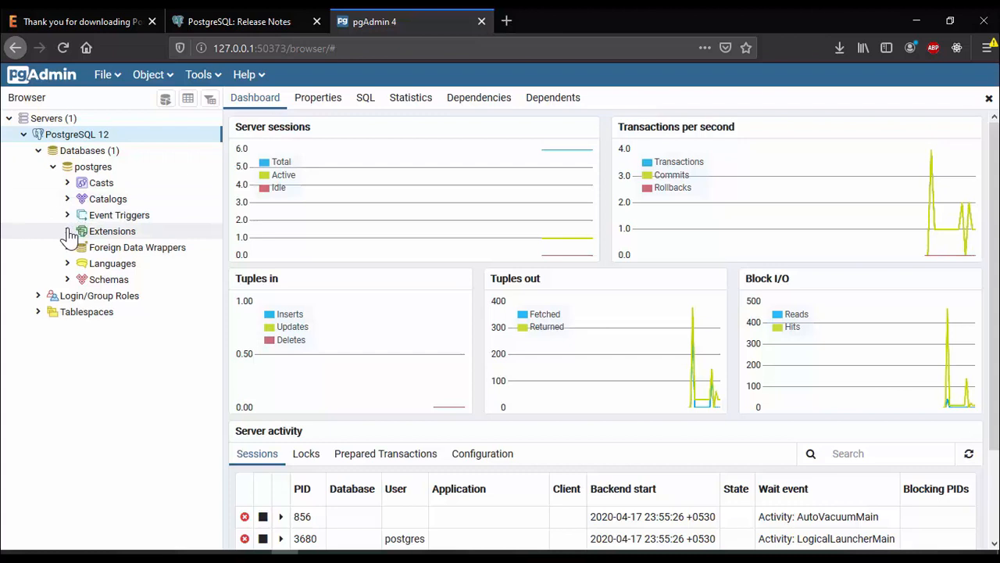
pyautogui.click(67, 279)
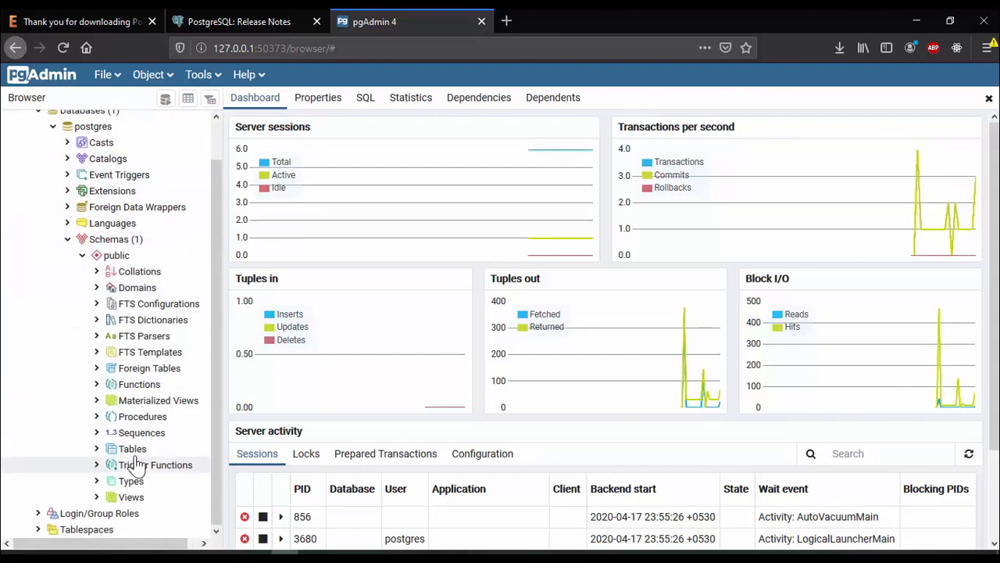
# Create a new table in the public schema and name it student
pyautogui.click(134, 455)
pyautogui.rightClick(137, 453)
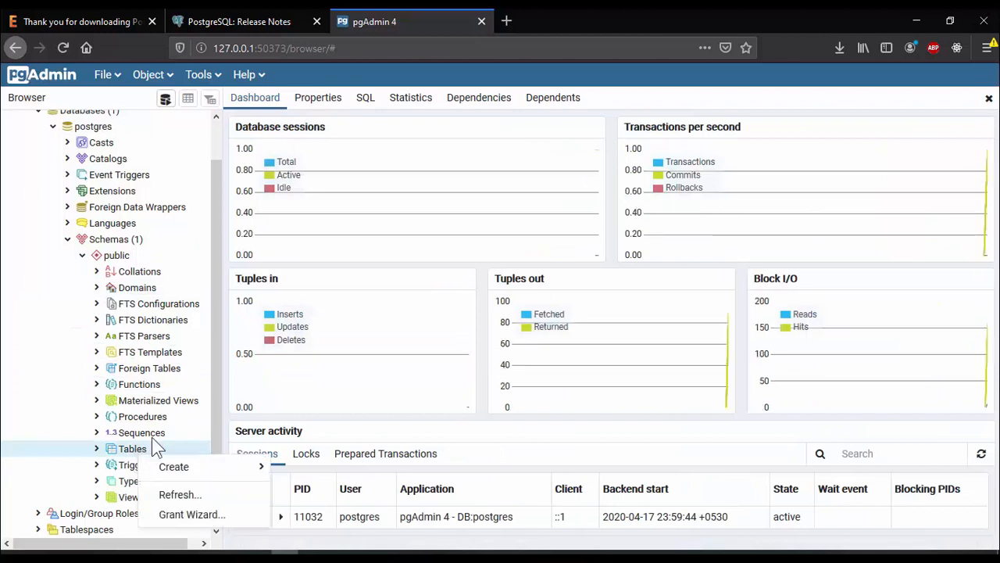
pyautogui.moveTo(221, 469)
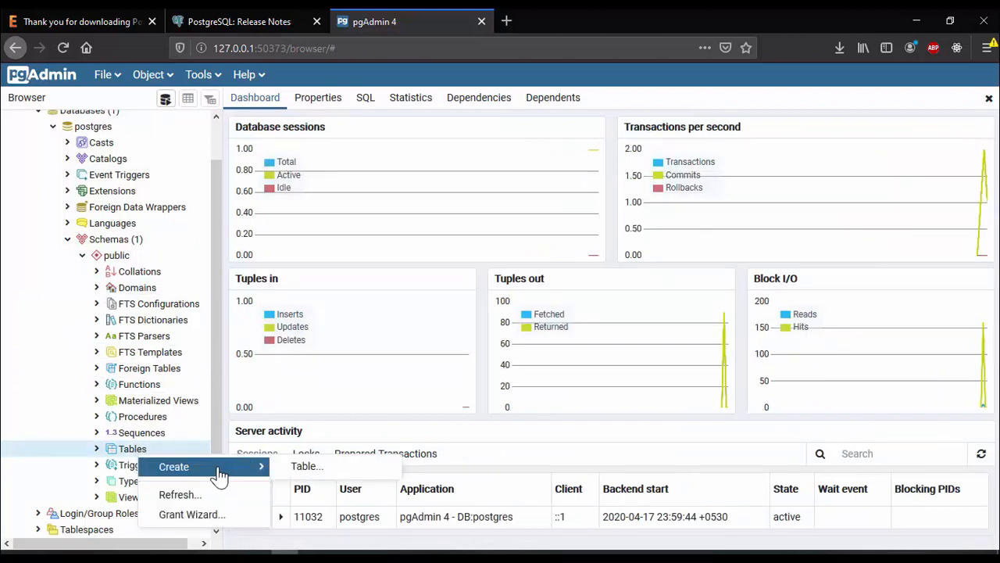
pyautogui.click(320, 467)
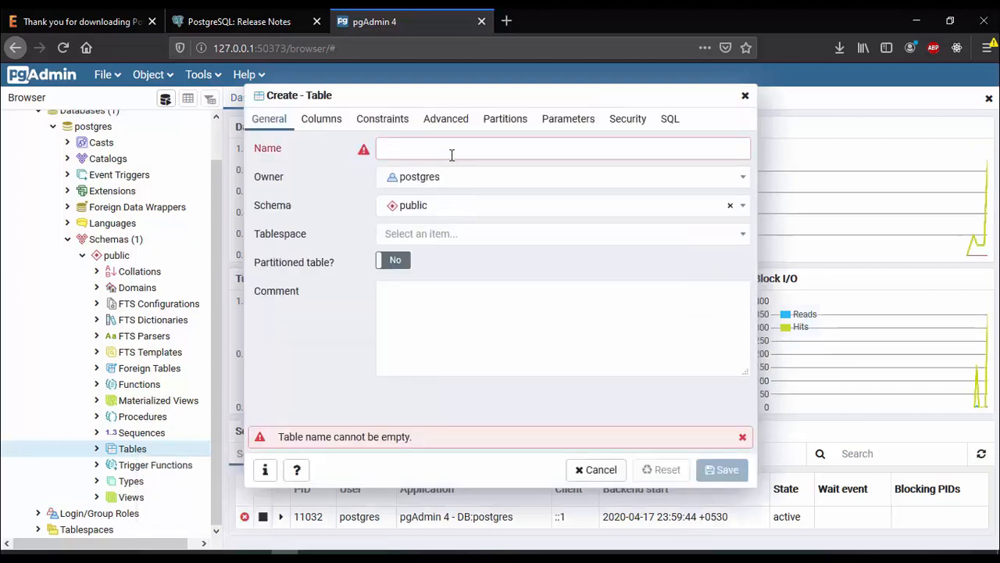
pyautogui.click(447, 149)
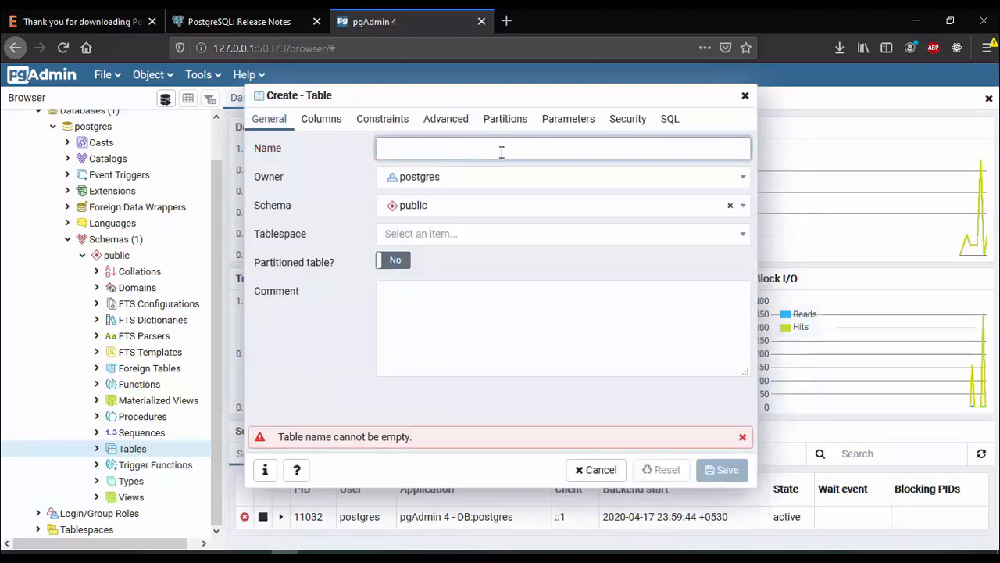
pyautogui.write('student')
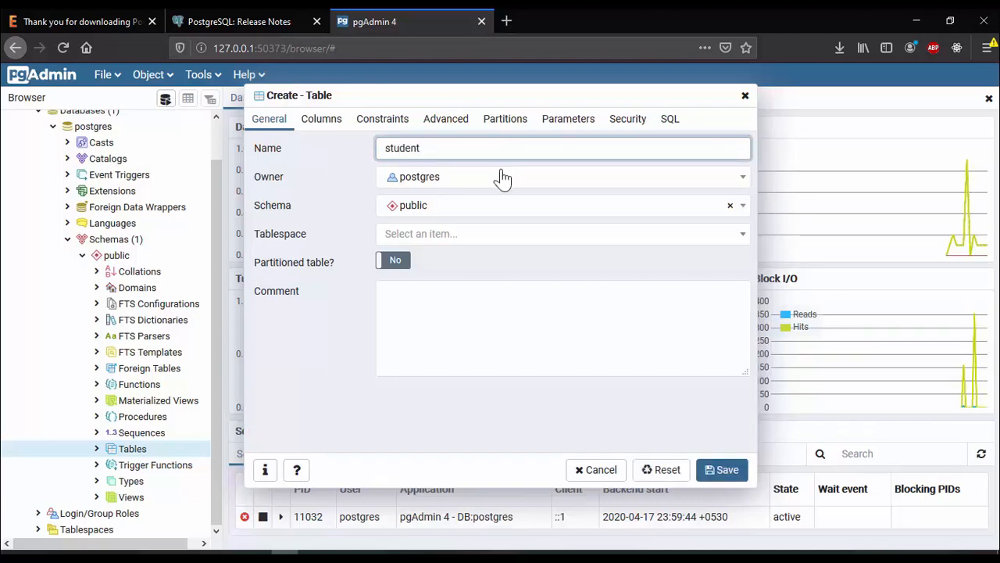
# Add an id column of type integer to the student table, marking it Not NULL and primary key
pyautogui.click(320, 122)
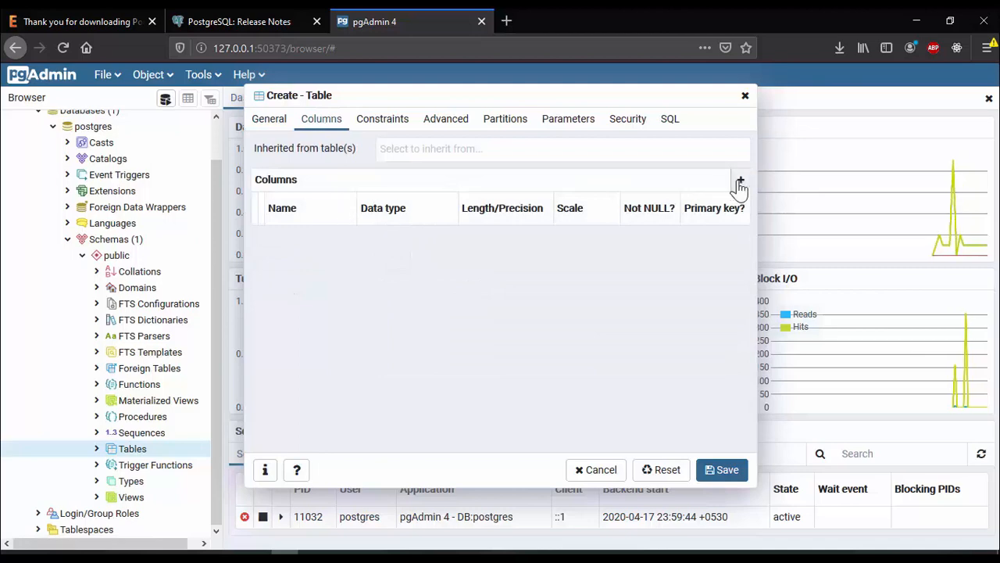
pyautogui.click(740, 182)
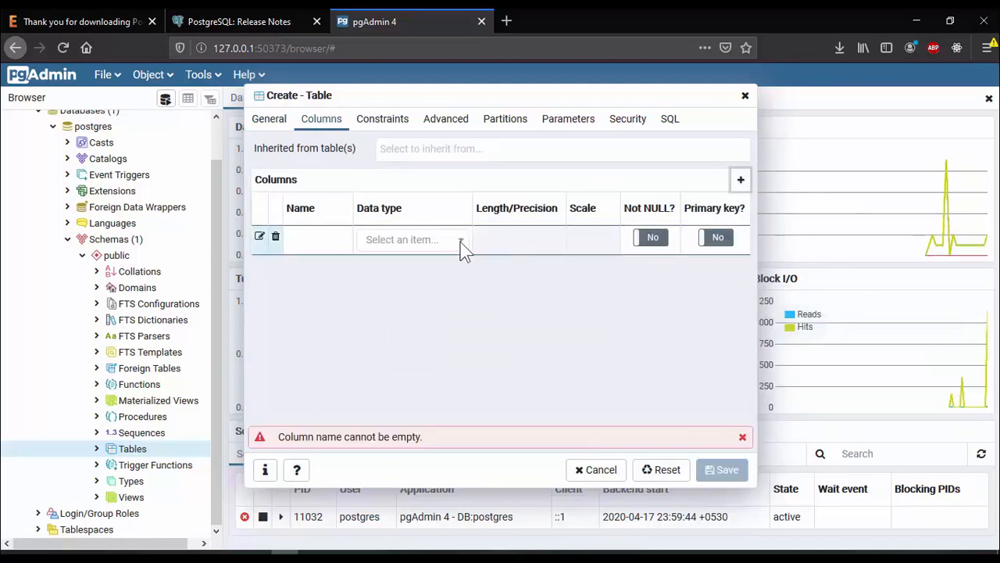
pyautogui.click(325, 244)
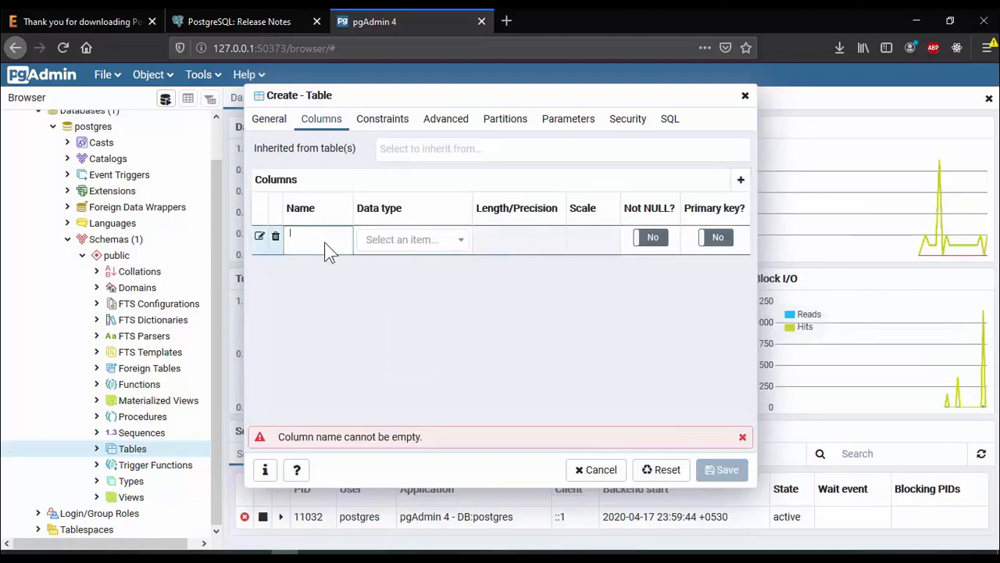
pyautogui.click(391, 243)
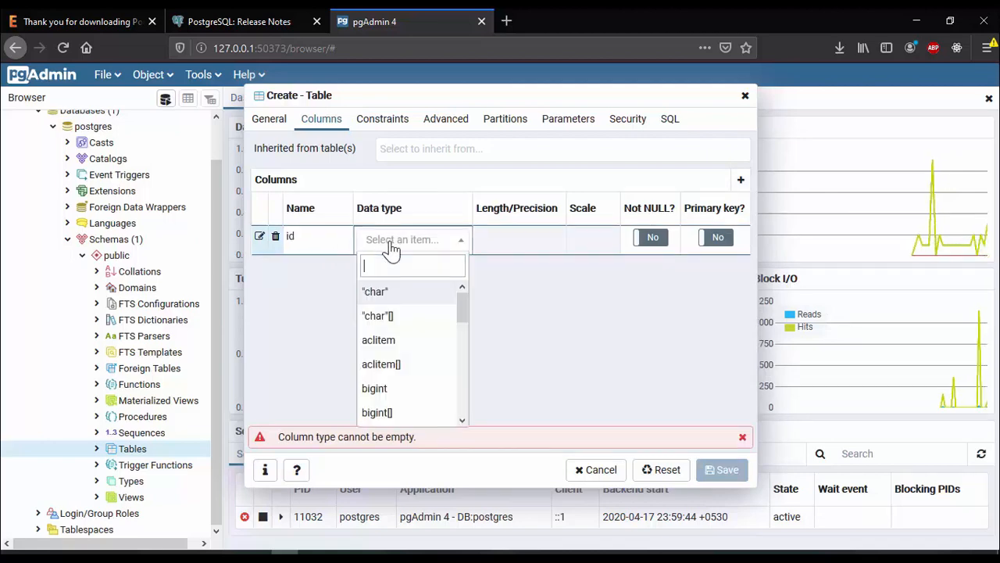
pyautogui.write('in')
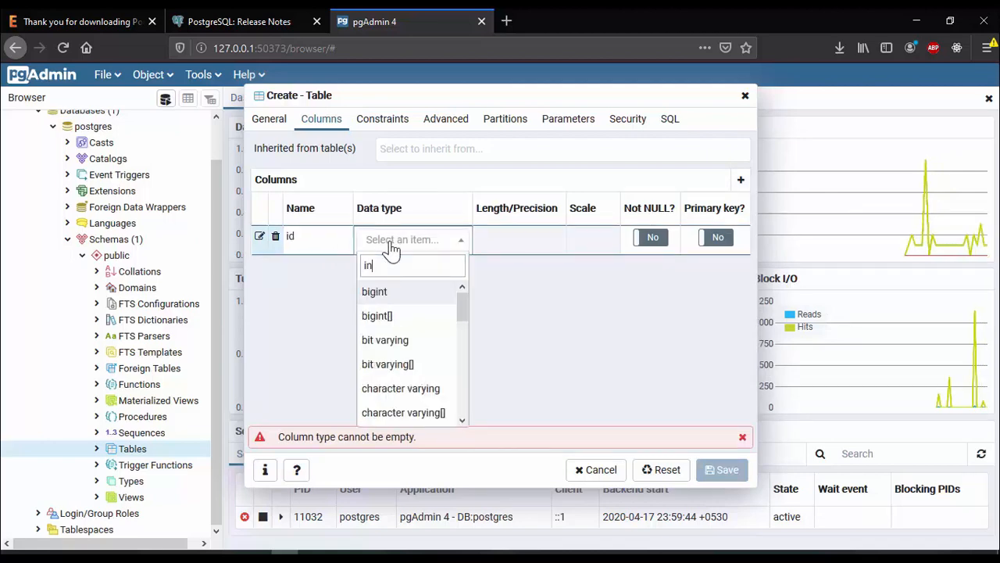
pyautogui.write('te')
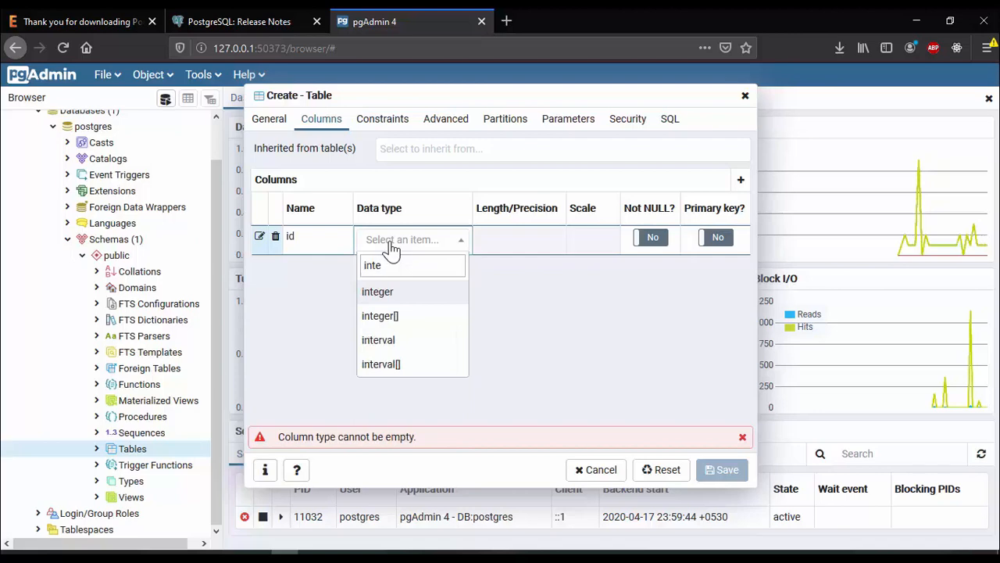
pyautogui.click(389, 295)
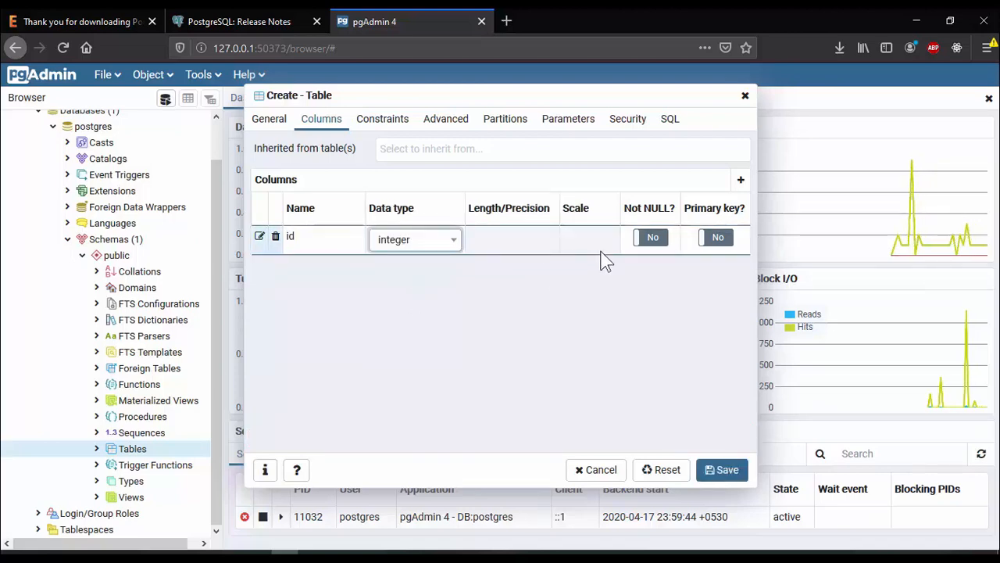
pyautogui.click(653, 236)
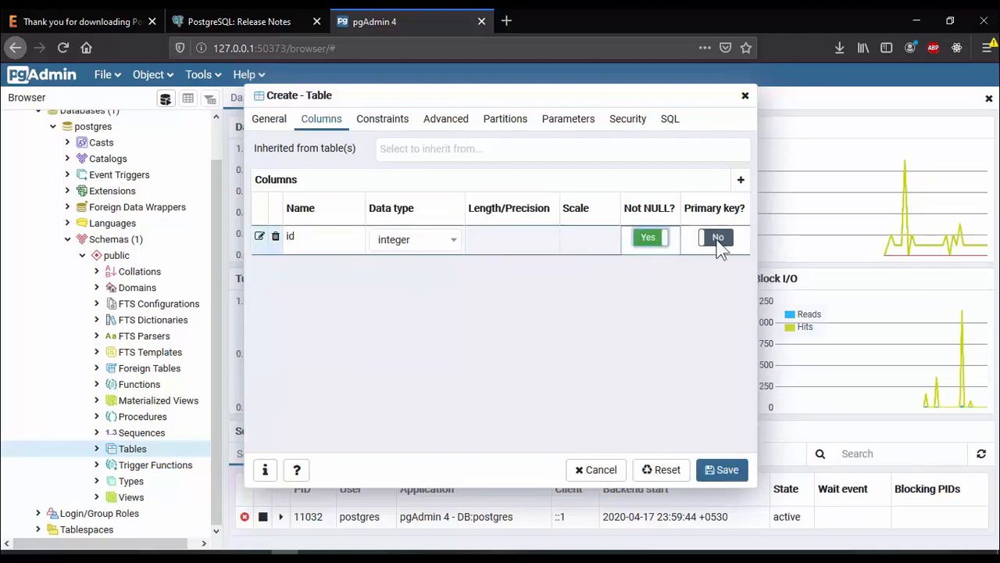
pyautogui.click(718, 238)
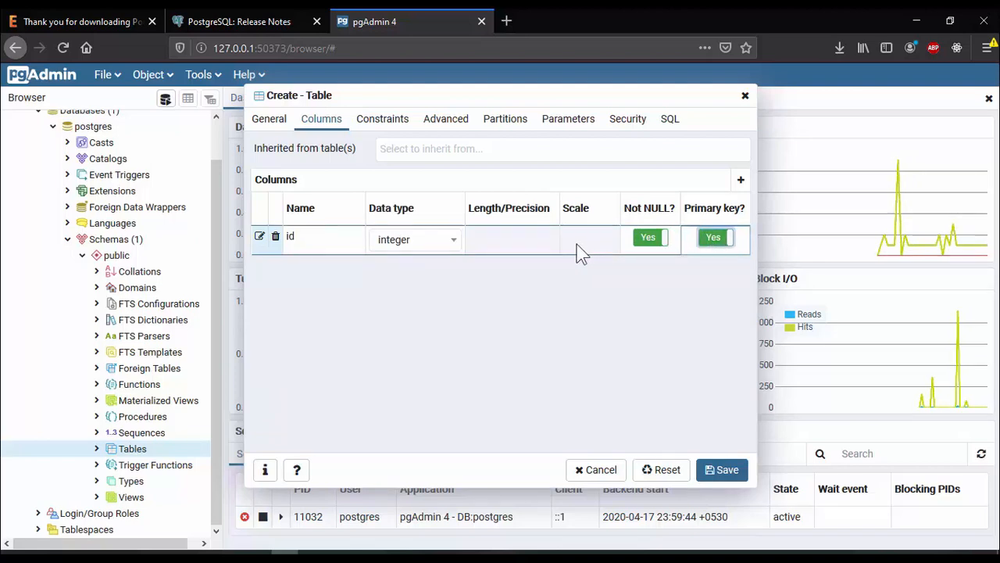
# Add a name column of type character varying with length 40, marked Not NULL
pyautogui.click(740, 182)
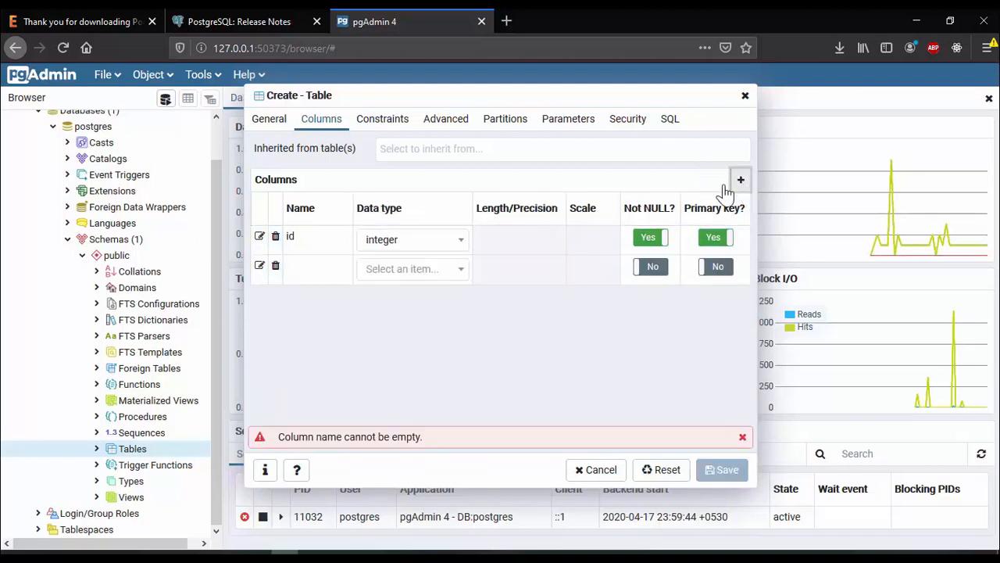
pyautogui.click(312, 275)
pyautogui.write('name')
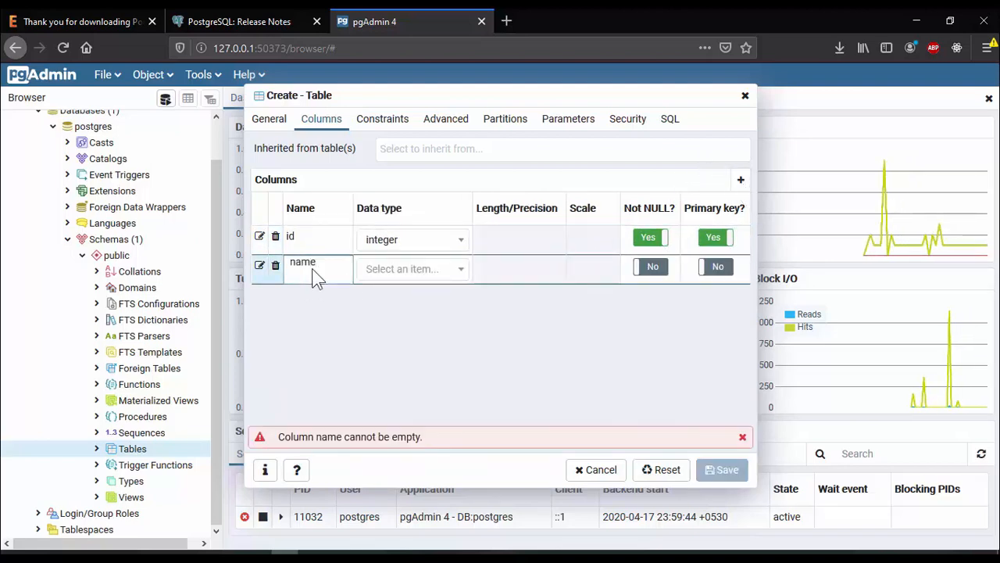
pyautogui.click(428, 278)
pyautogui.write('ch')
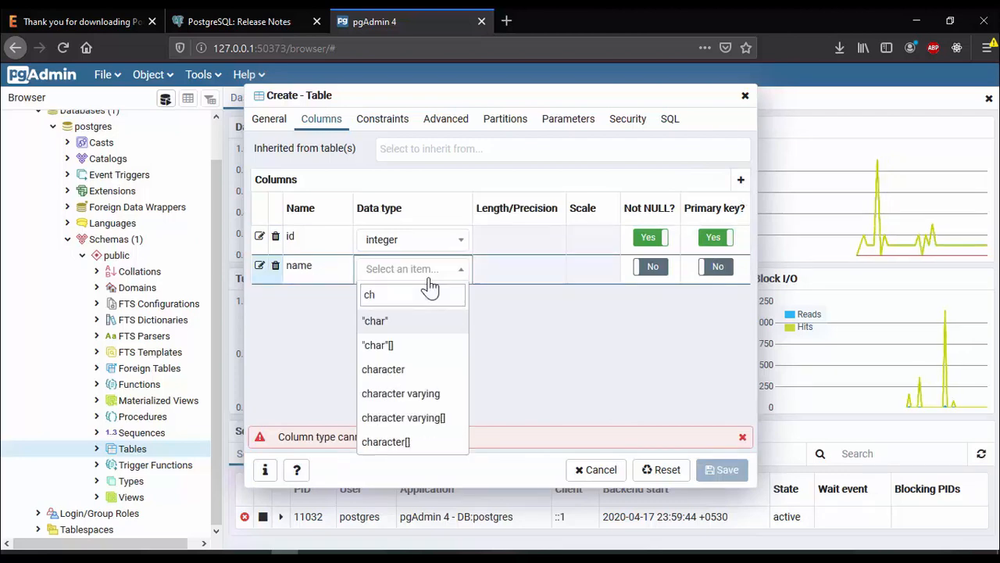
pyautogui.write('a')
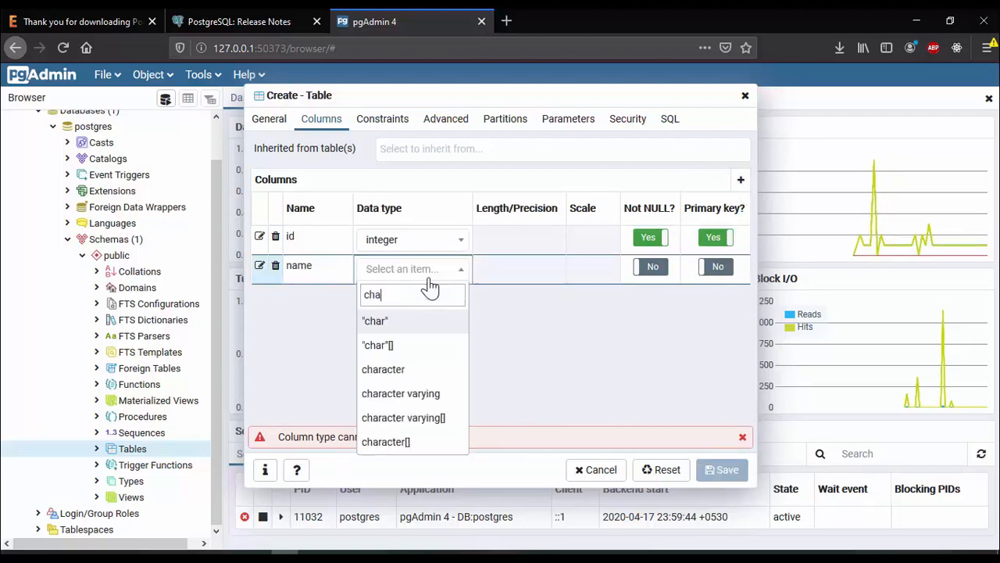
pyautogui.click(440, 393)
pyautogui.click(500, 279)
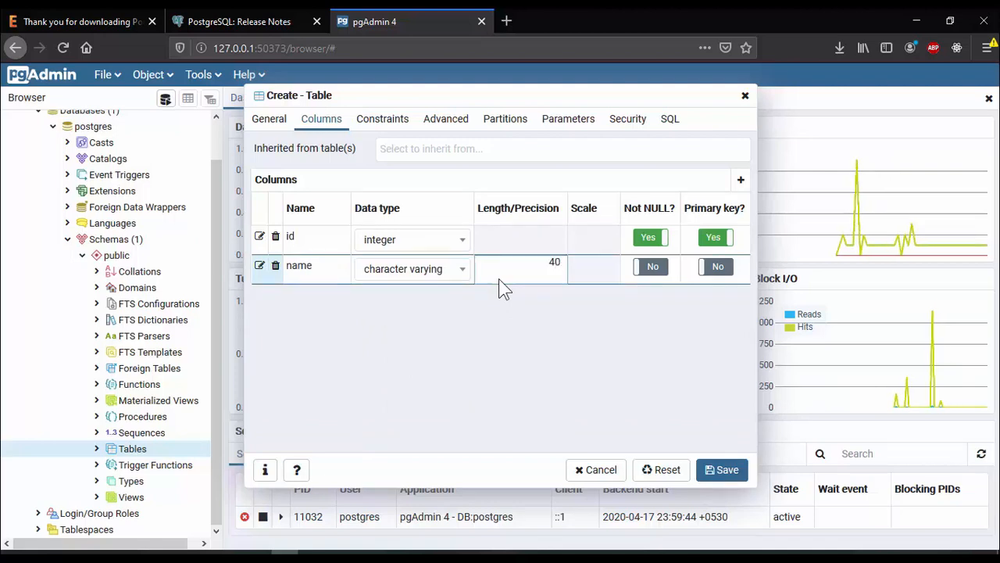
pyautogui.click(656, 268)
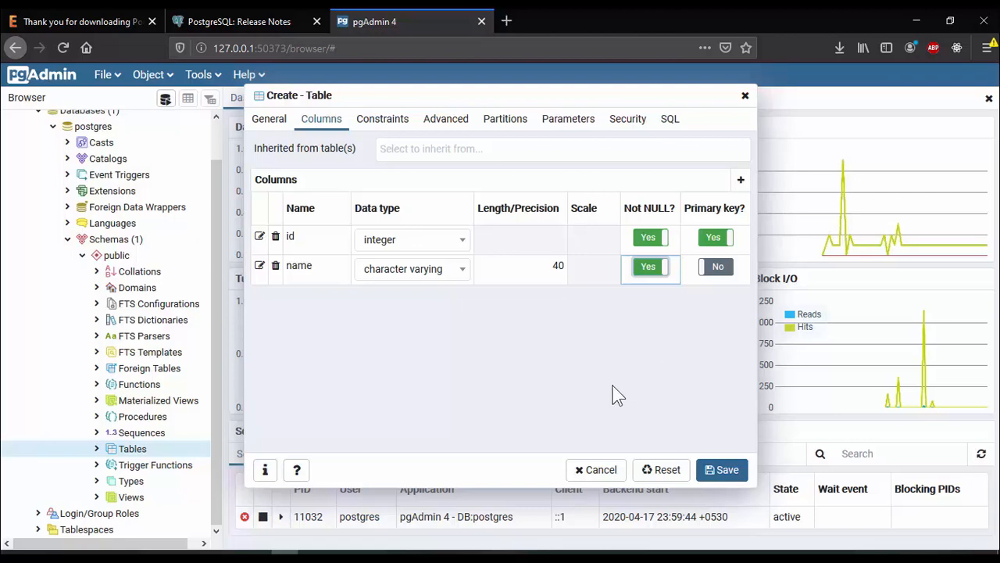
# Review the table's primary key constraint and generated CREATE TABLE SQL, and save the student table
pyautogui.click(376, 123)
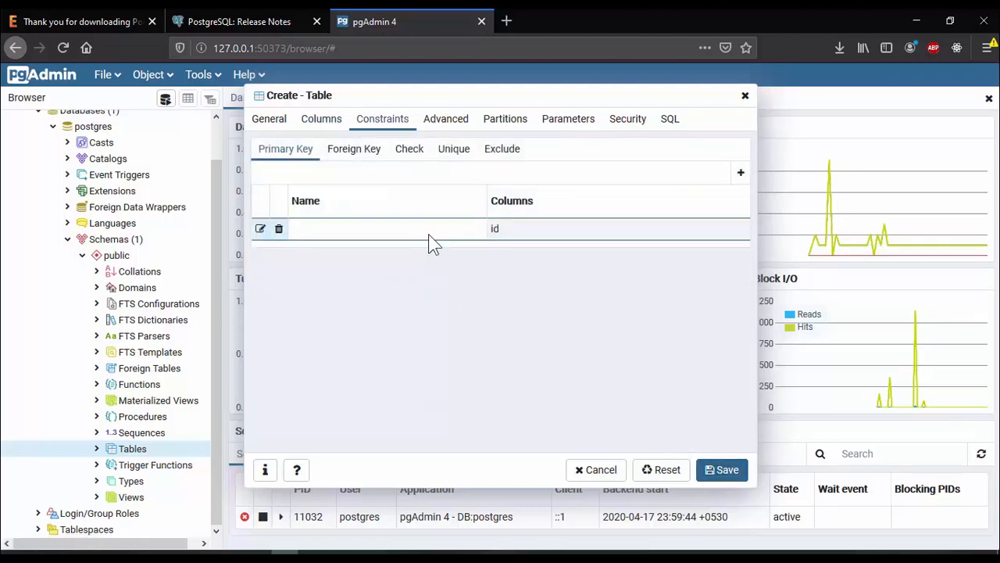
pyautogui.click(327, 123)
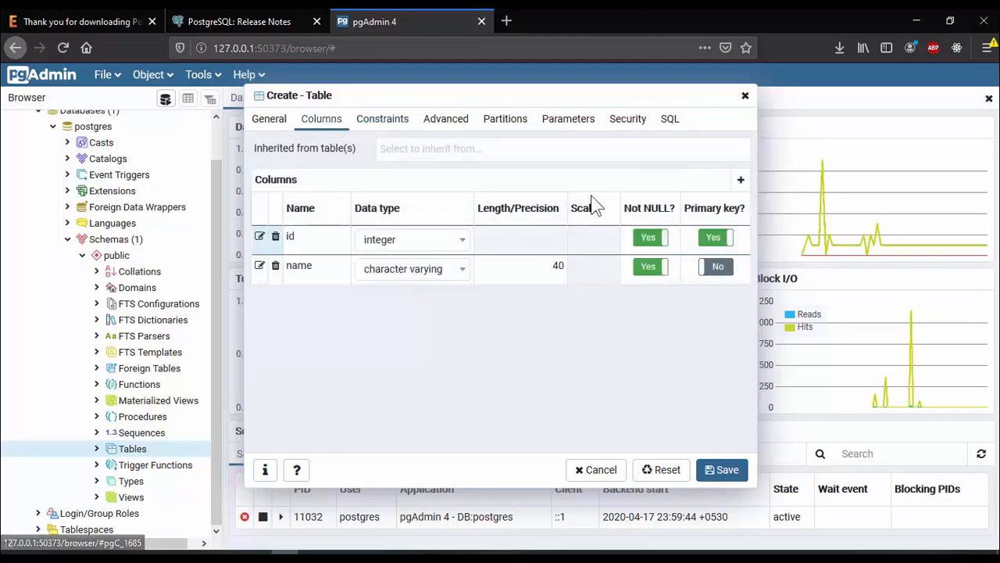
pyautogui.click(670, 121)
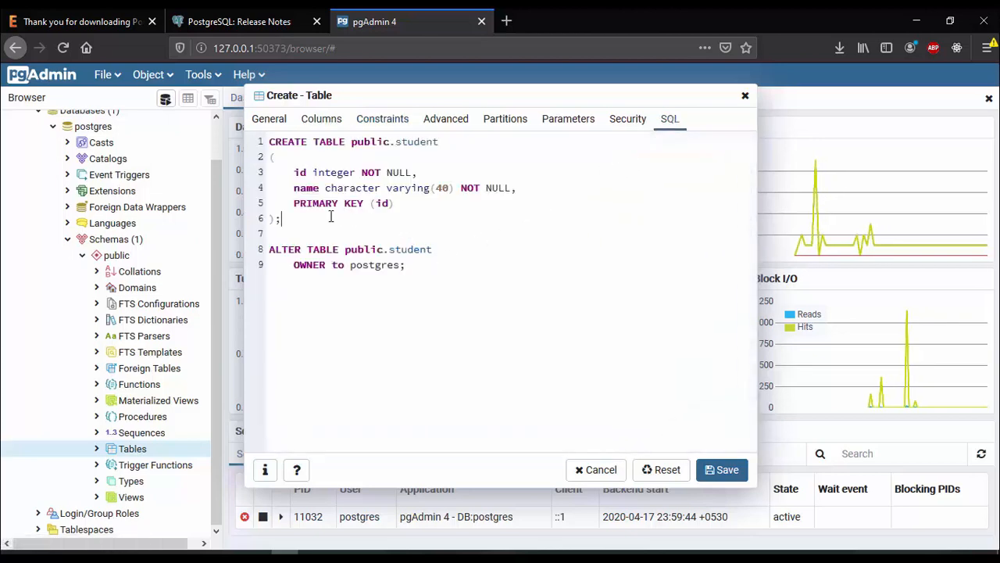
pyautogui.moveTo(271, 219); pyautogui.dragTo(234, 146)
pyautogui.click(721, 469)
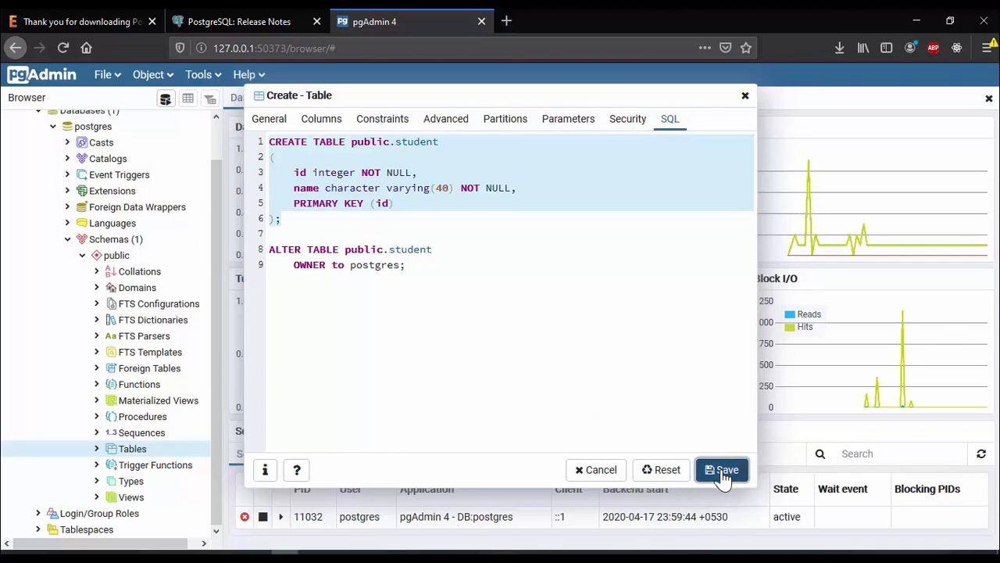
# Select the new student table in the browser and view its data in the query tool
pyautogui.scroll(-3, 188, 430)
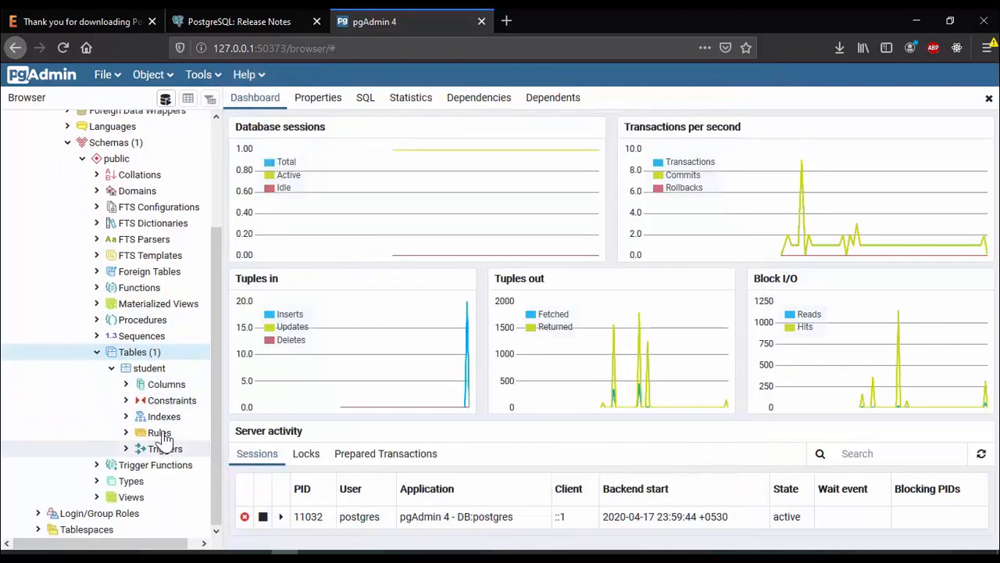
pyautogui.click(141, 373)
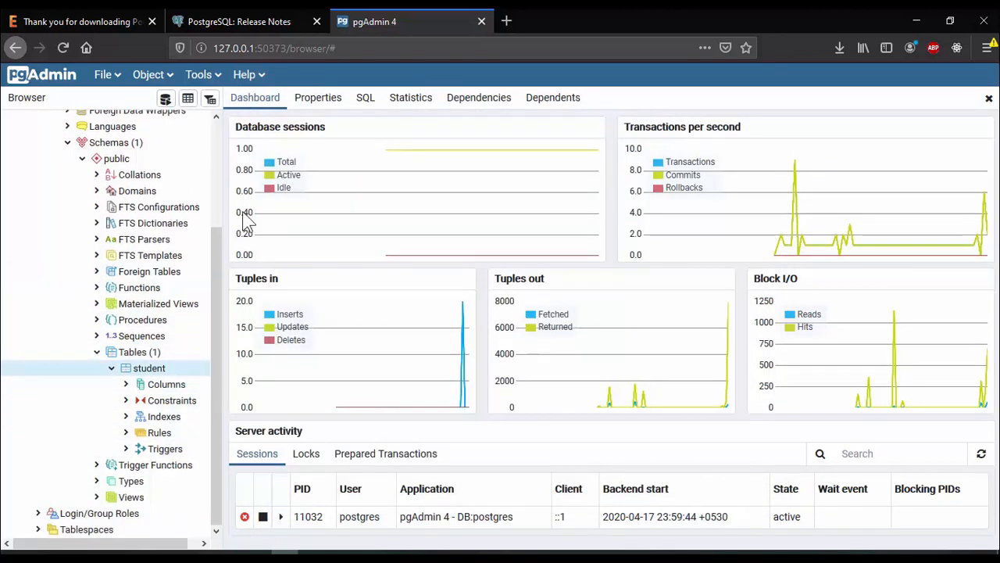
pyautogui.click(188, 99)
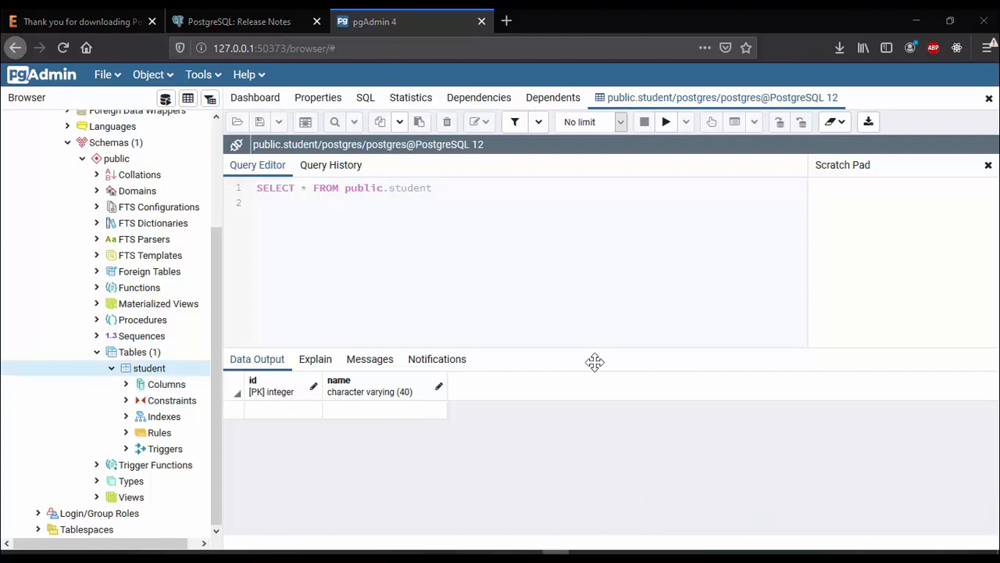
# Expand the student table's Columns, Constraints and Indexes nodes in the browser to inspect its structure
pyautogui.click(126, 384)
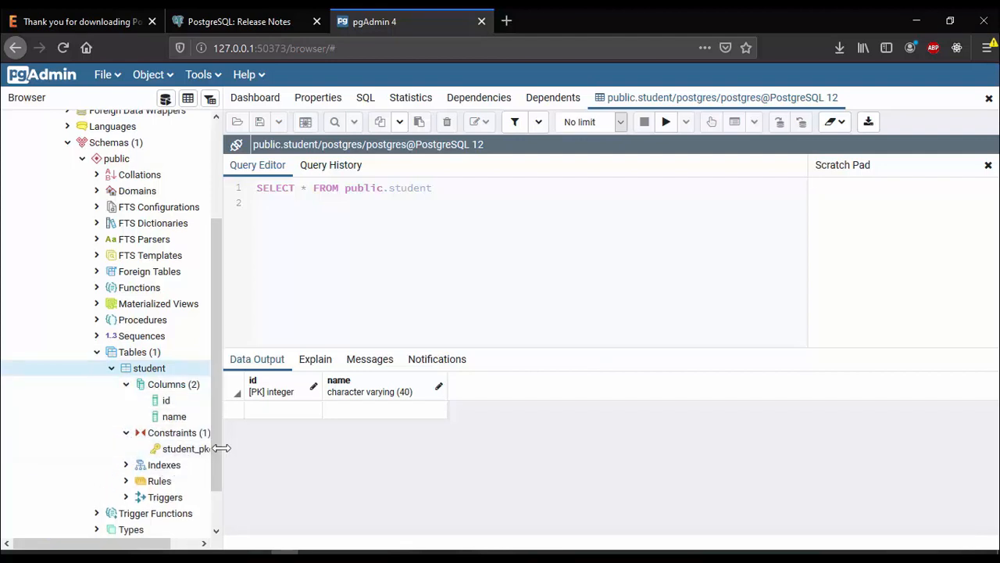
pyautogui.moveTo(219, 446); pyautogui.dragTo(310, 461)
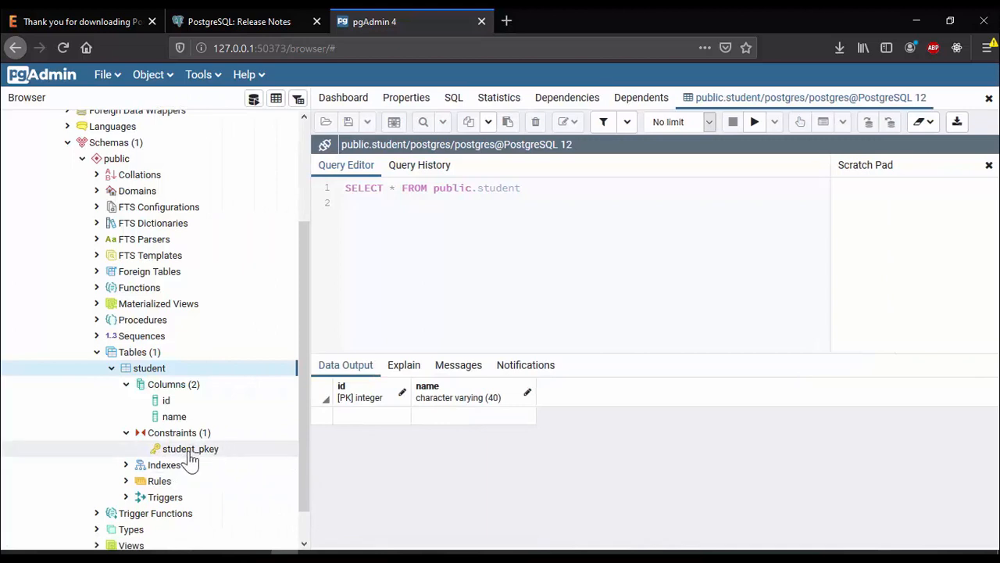
pyautogui.click(126, 464)
pyautogui.scroll(4, 219, 446)
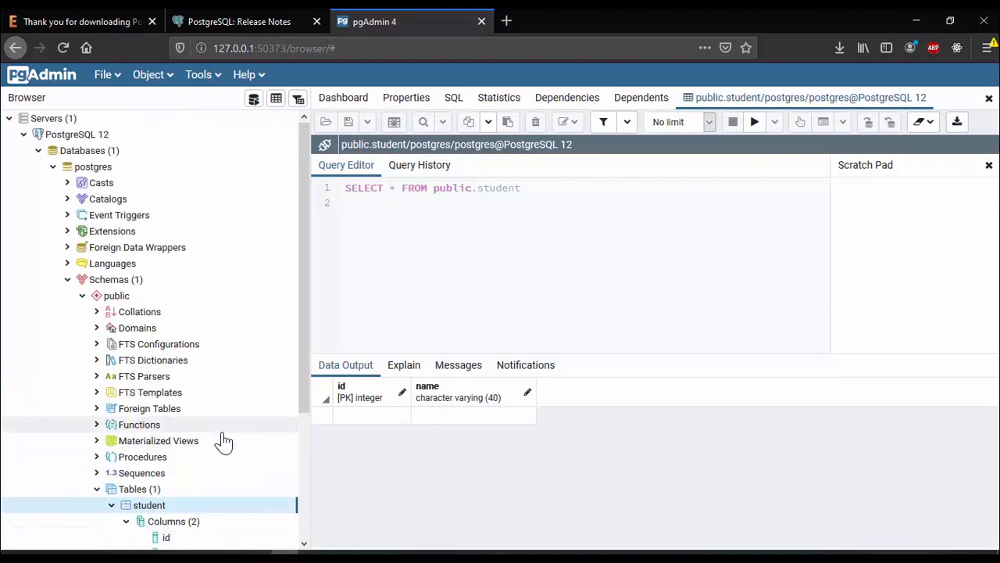
pyautogui.scroll(-4, 283, 289)
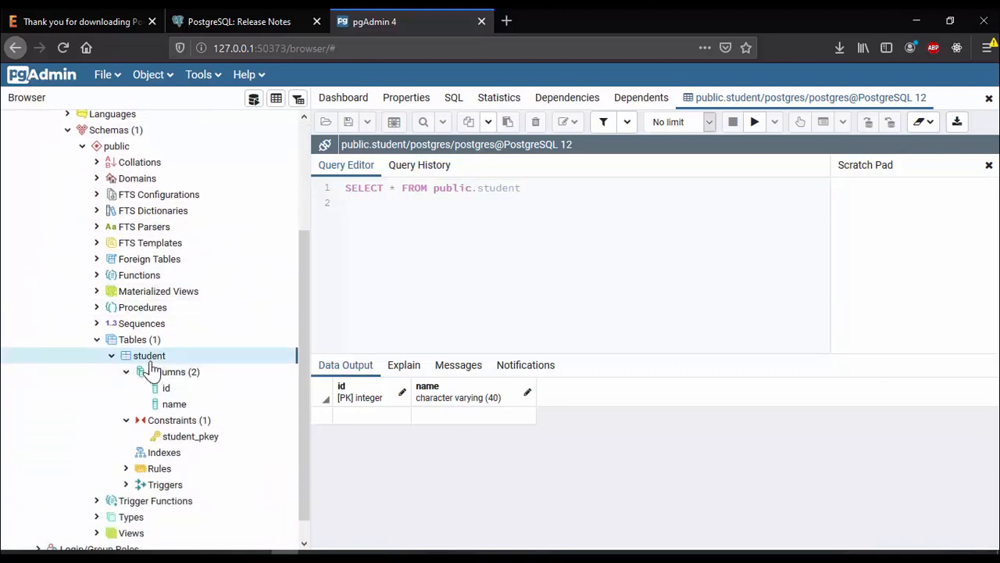
# Drop the student table with Delete/Drop and confirm the deletion
pyautogui.rightClick(150, 359)
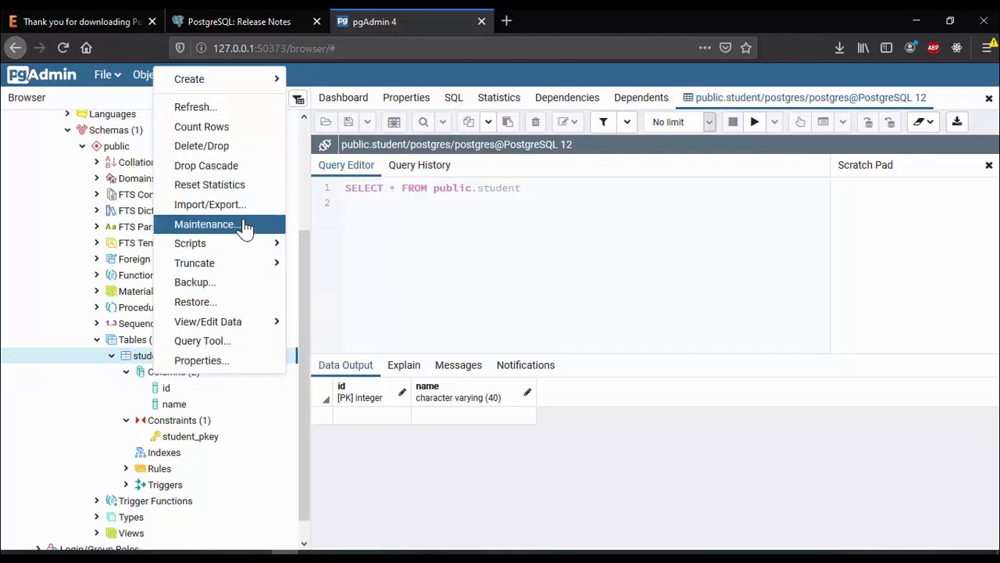
pyautogui.click(225, 146)
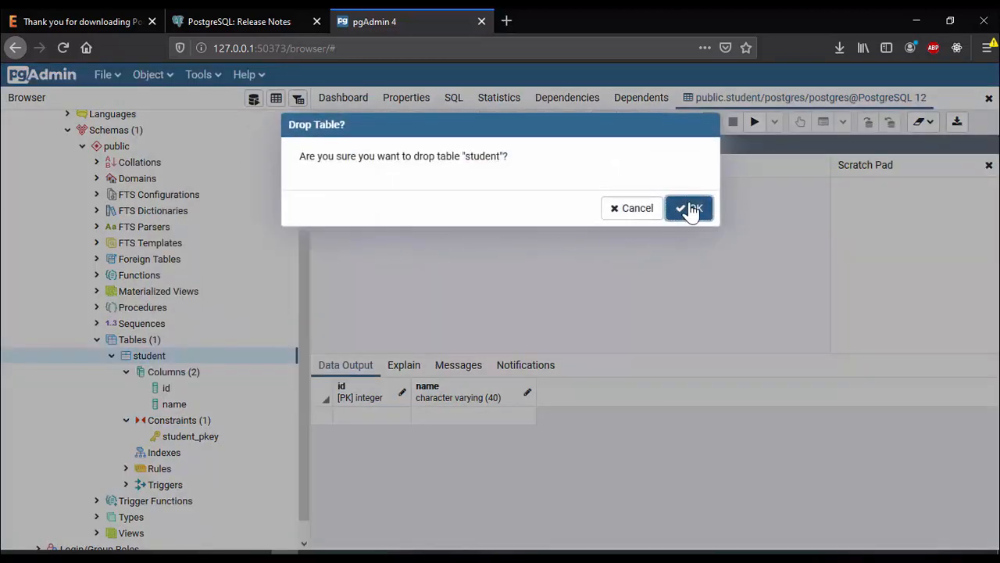
pyautogui.click(691, 209)
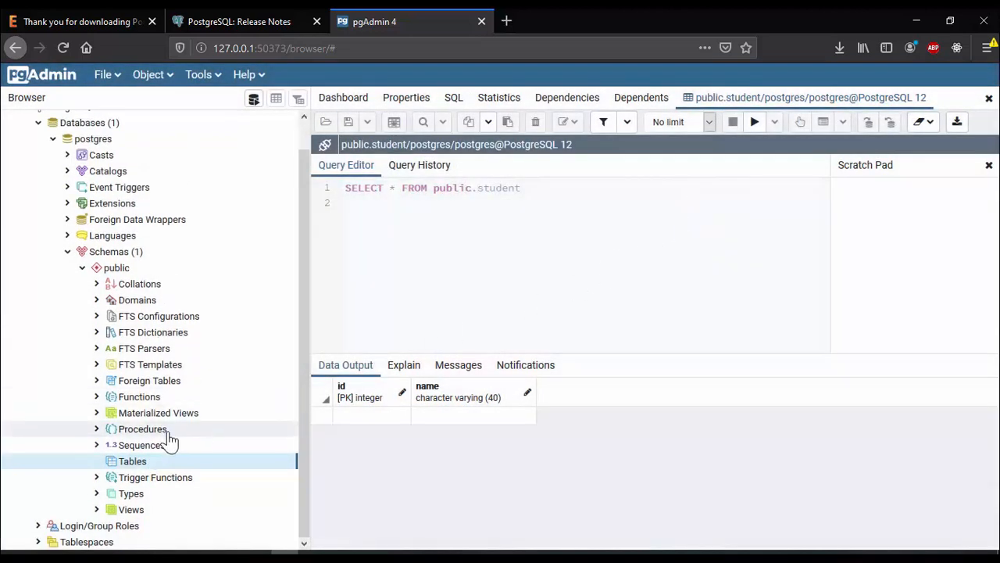